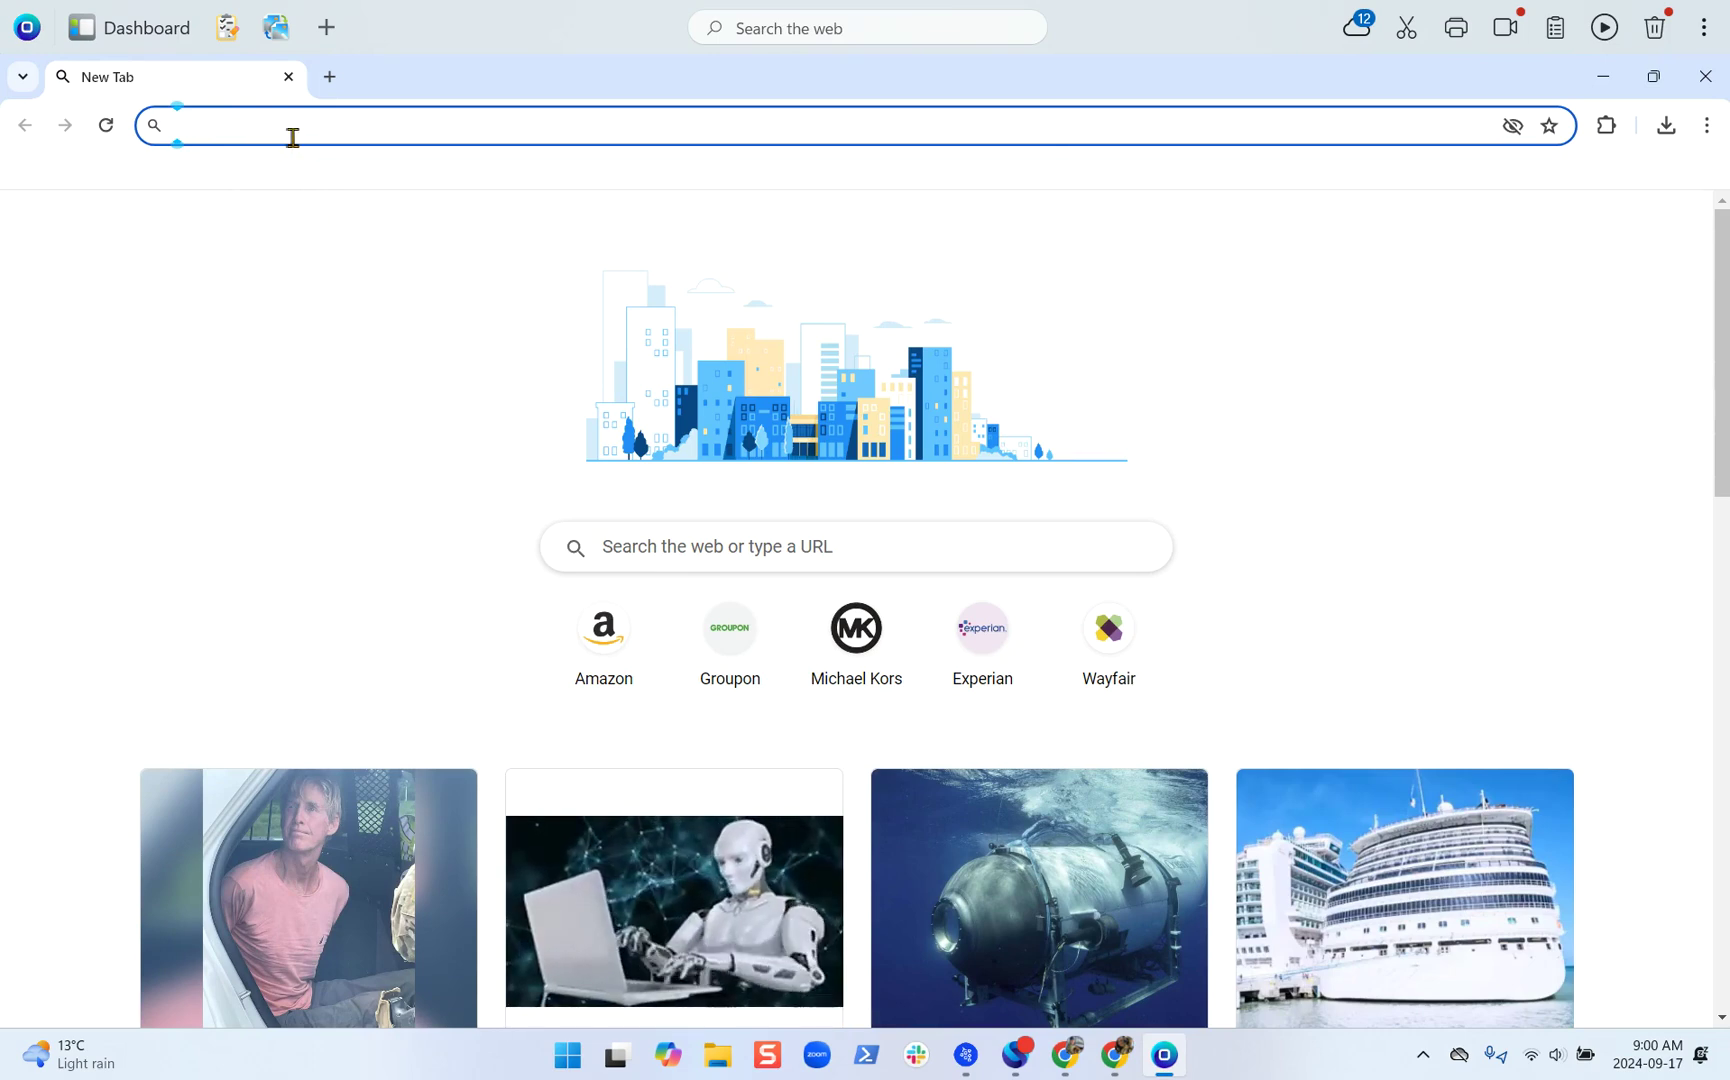
pyautogui.write('dogs')
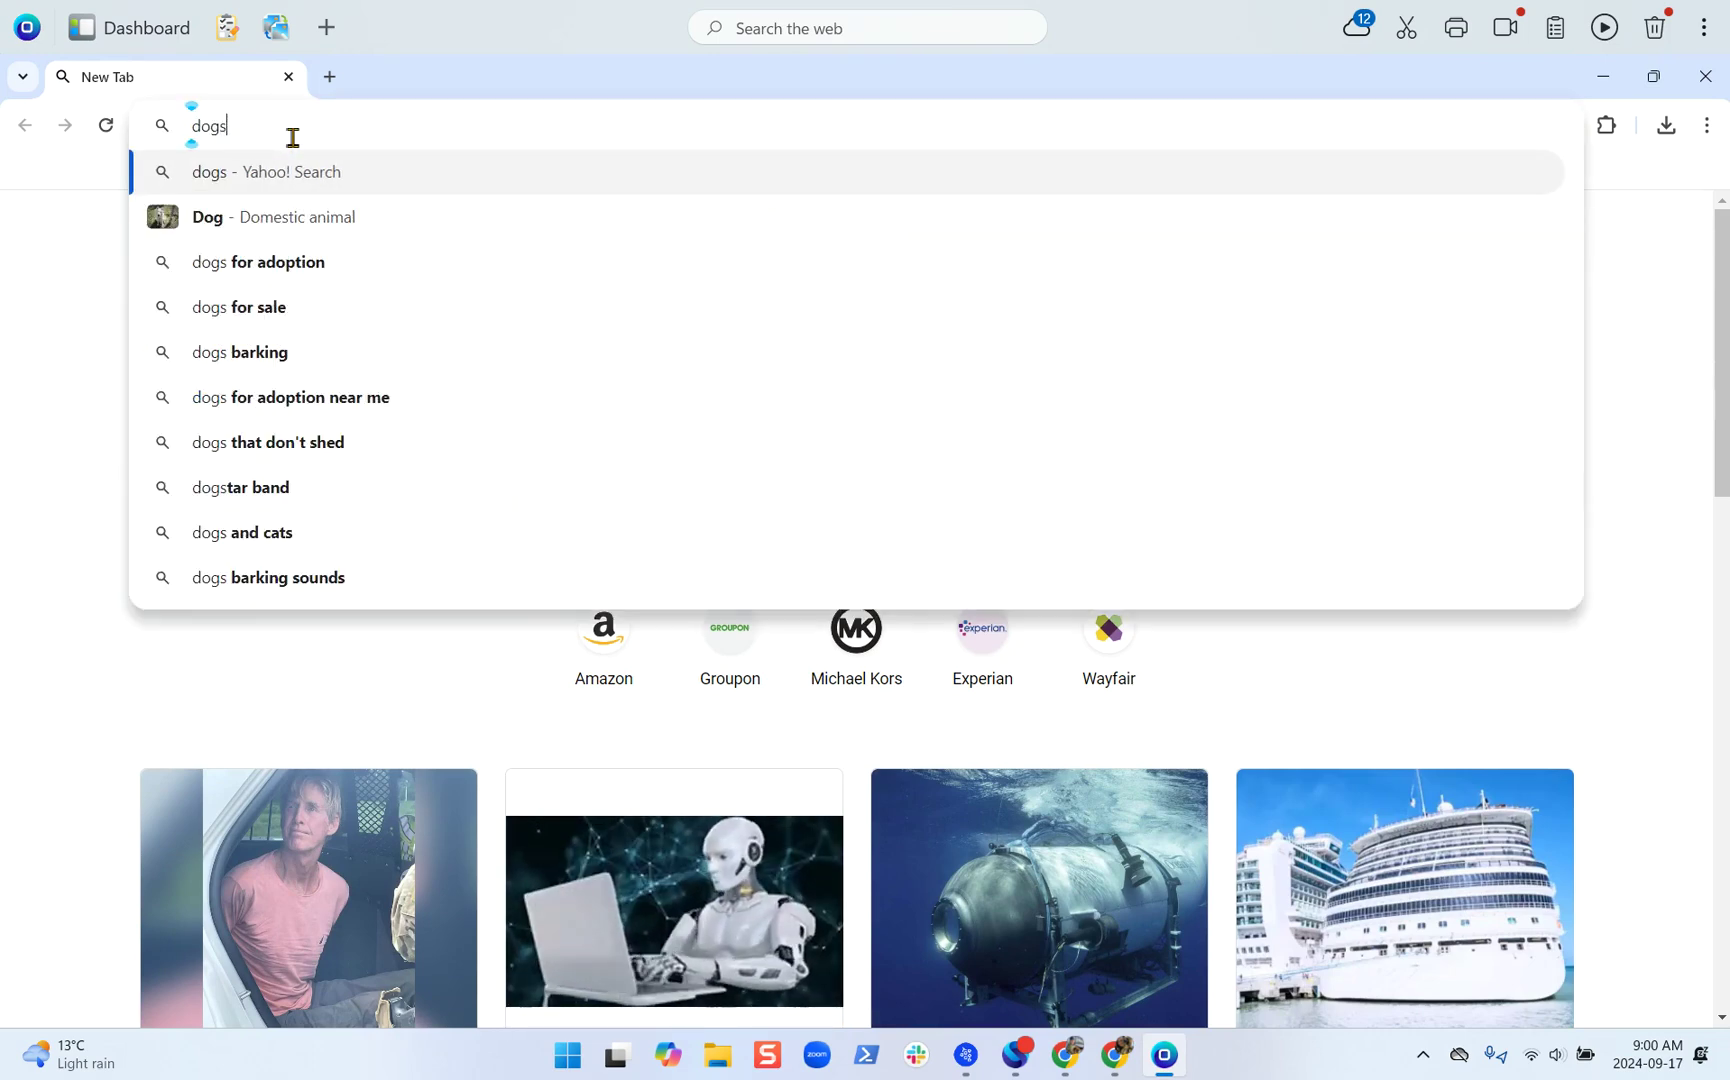
# Run the 'dogs' search, switch to image results and enlarge the fluffy white puppy photo.
pyautogui.press('Return')
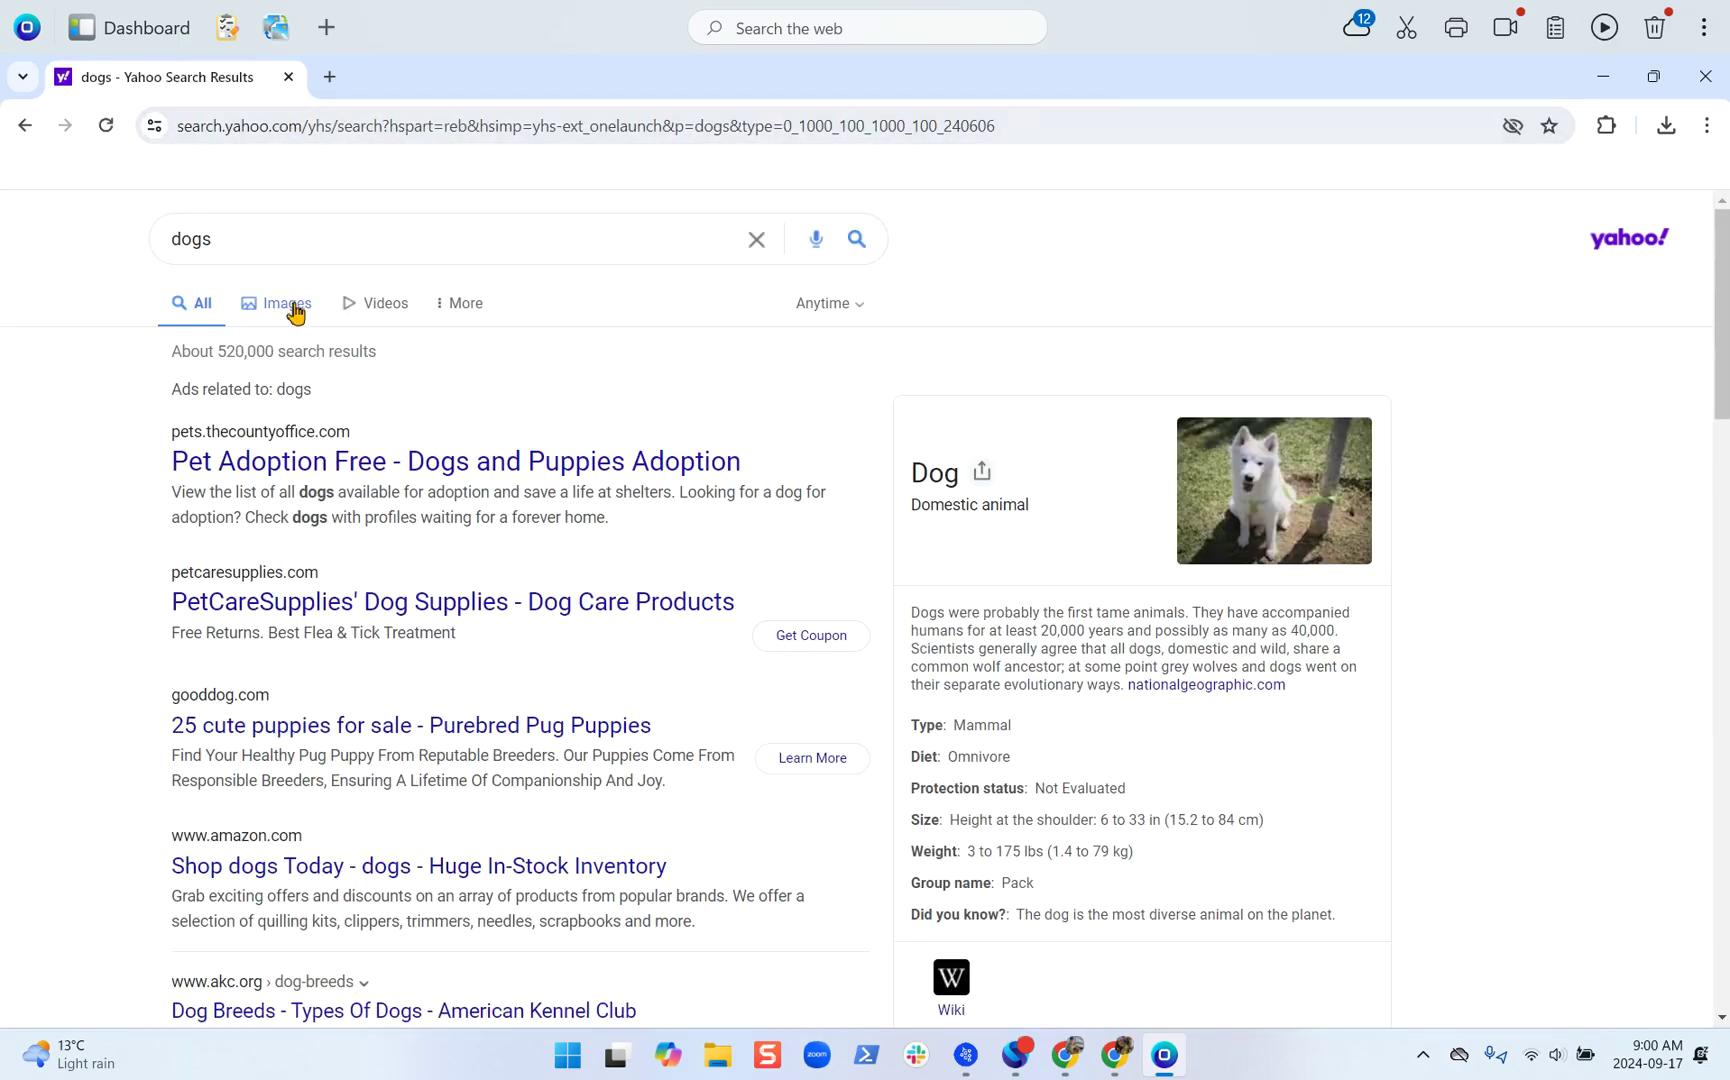
pyautogui.click(295, 310)
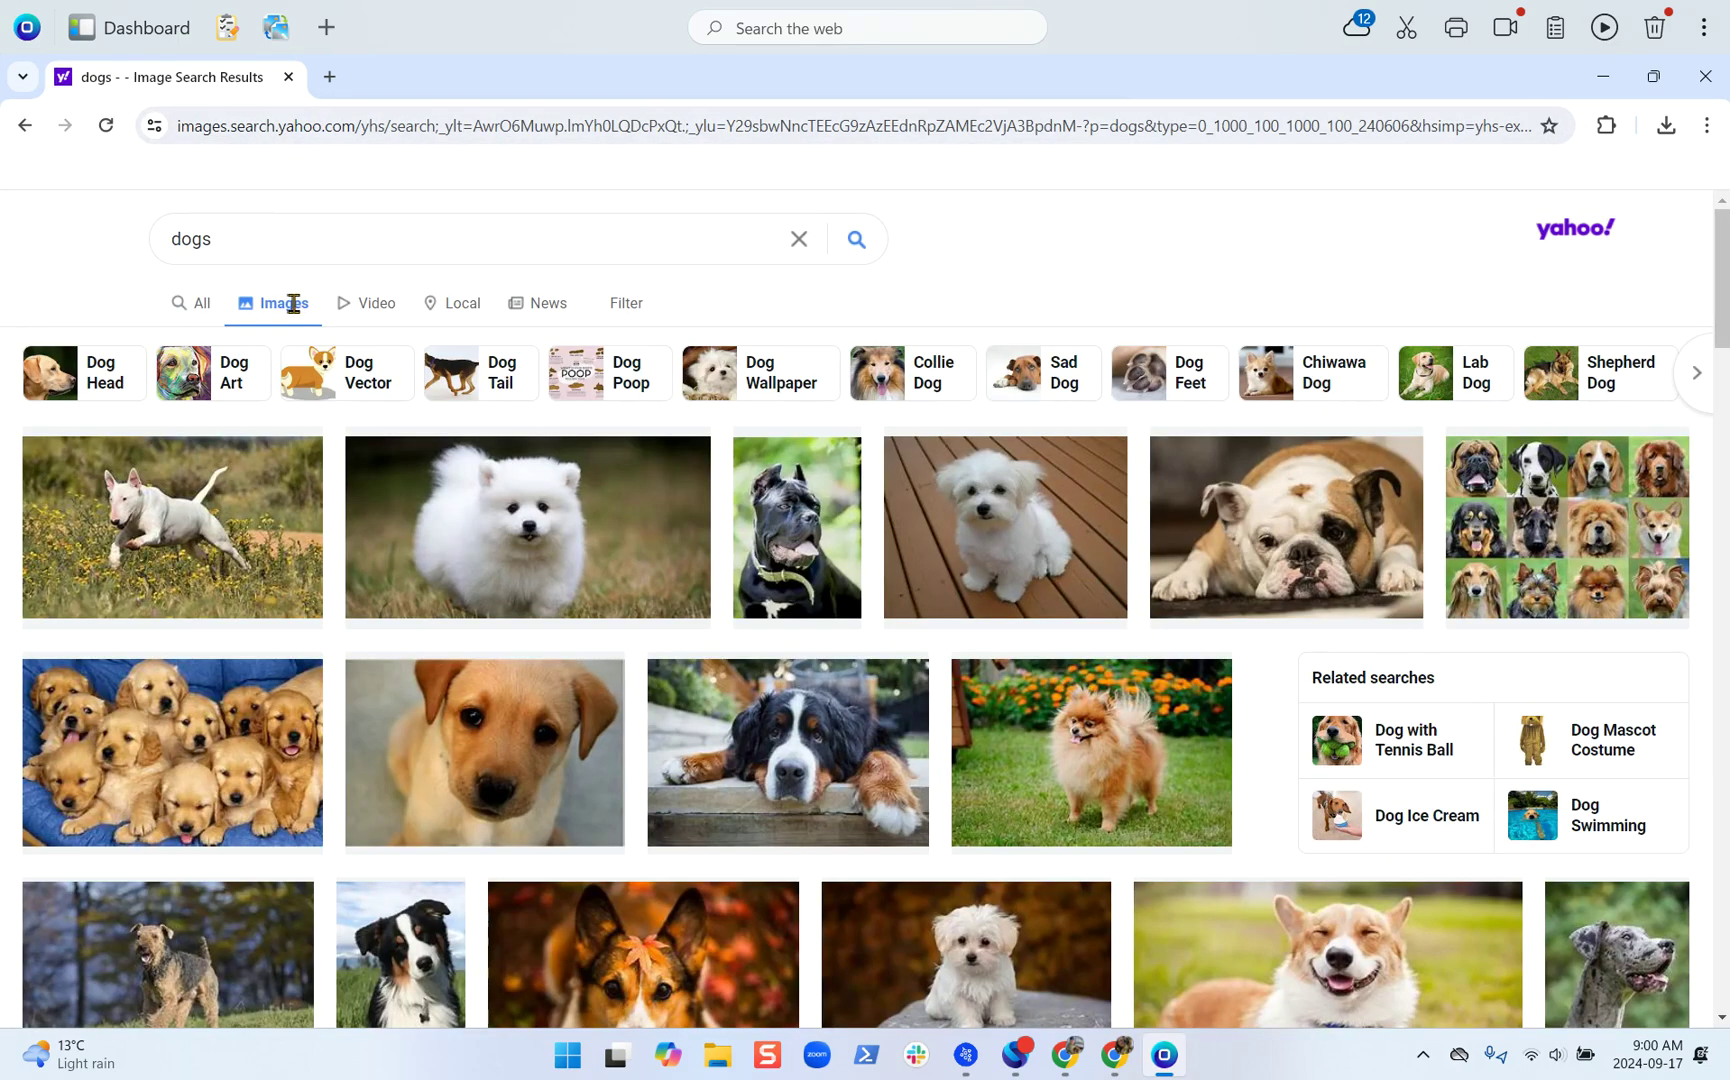
pyautogui.click(562, 558)
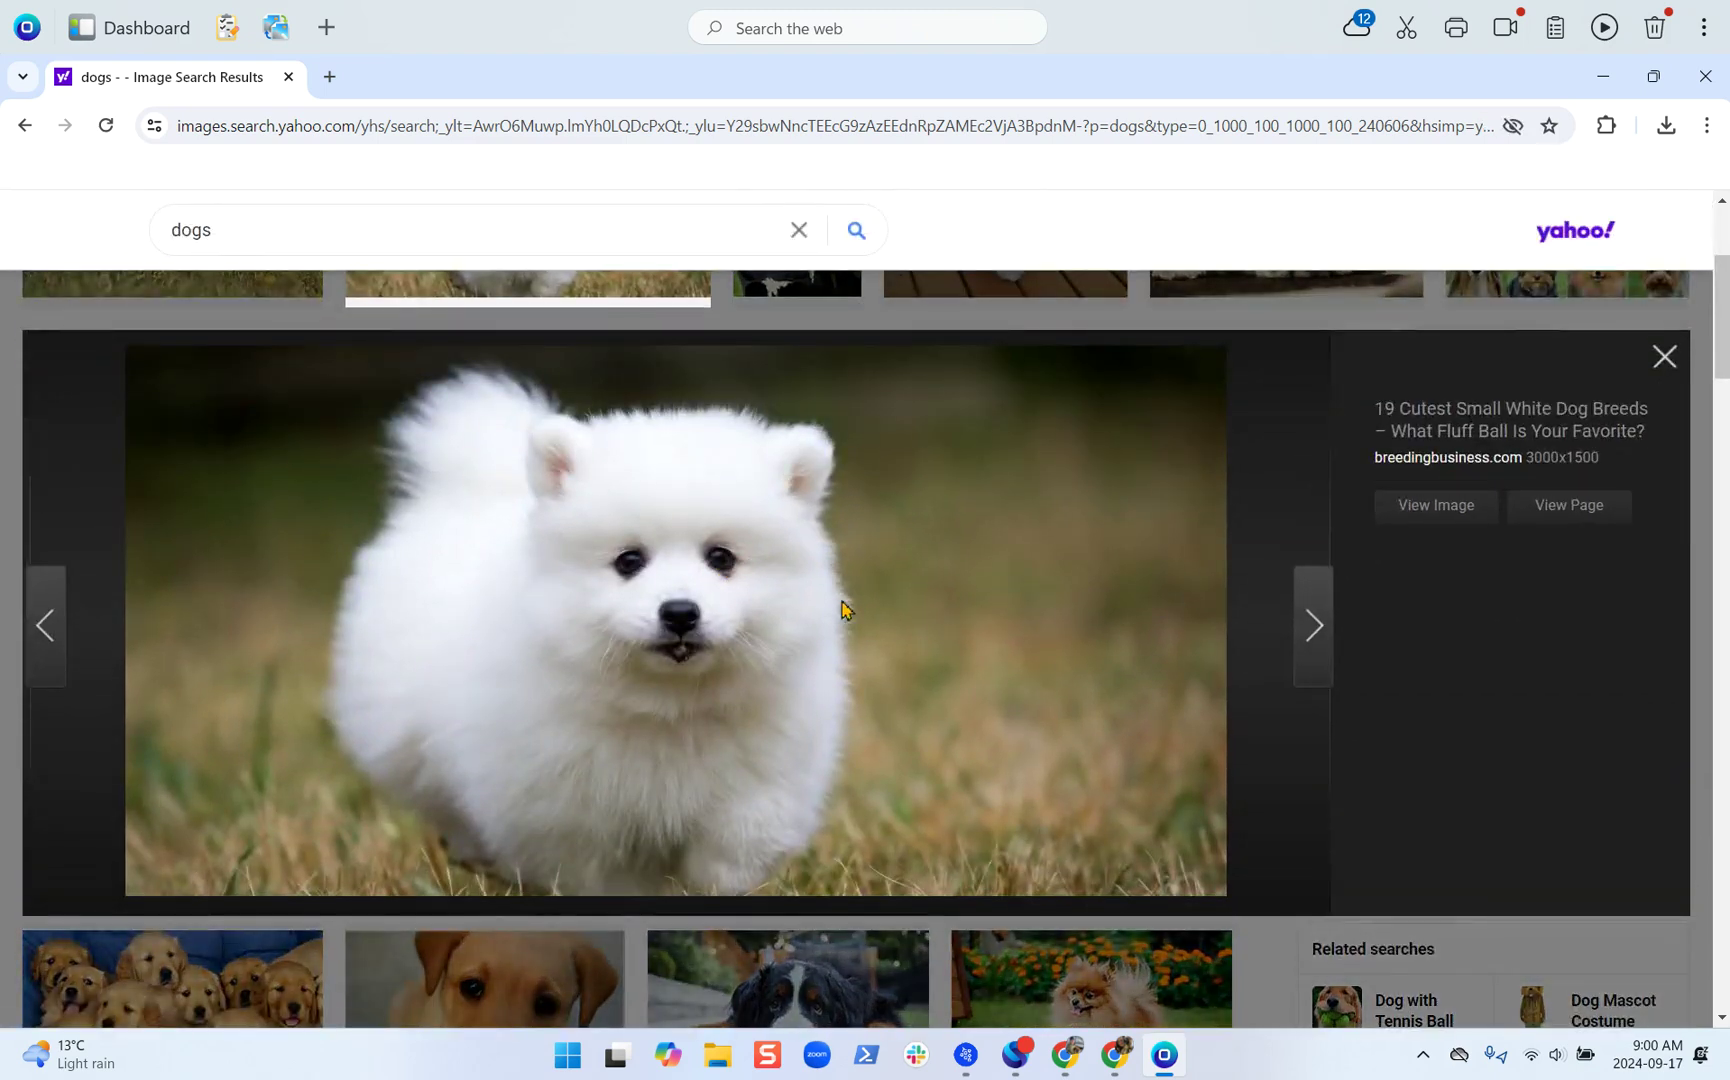
# Save the puppy image to Downloads as cutest-small-white-dog-breeds.jpg.
pyautogui.rightClick(753, 572)
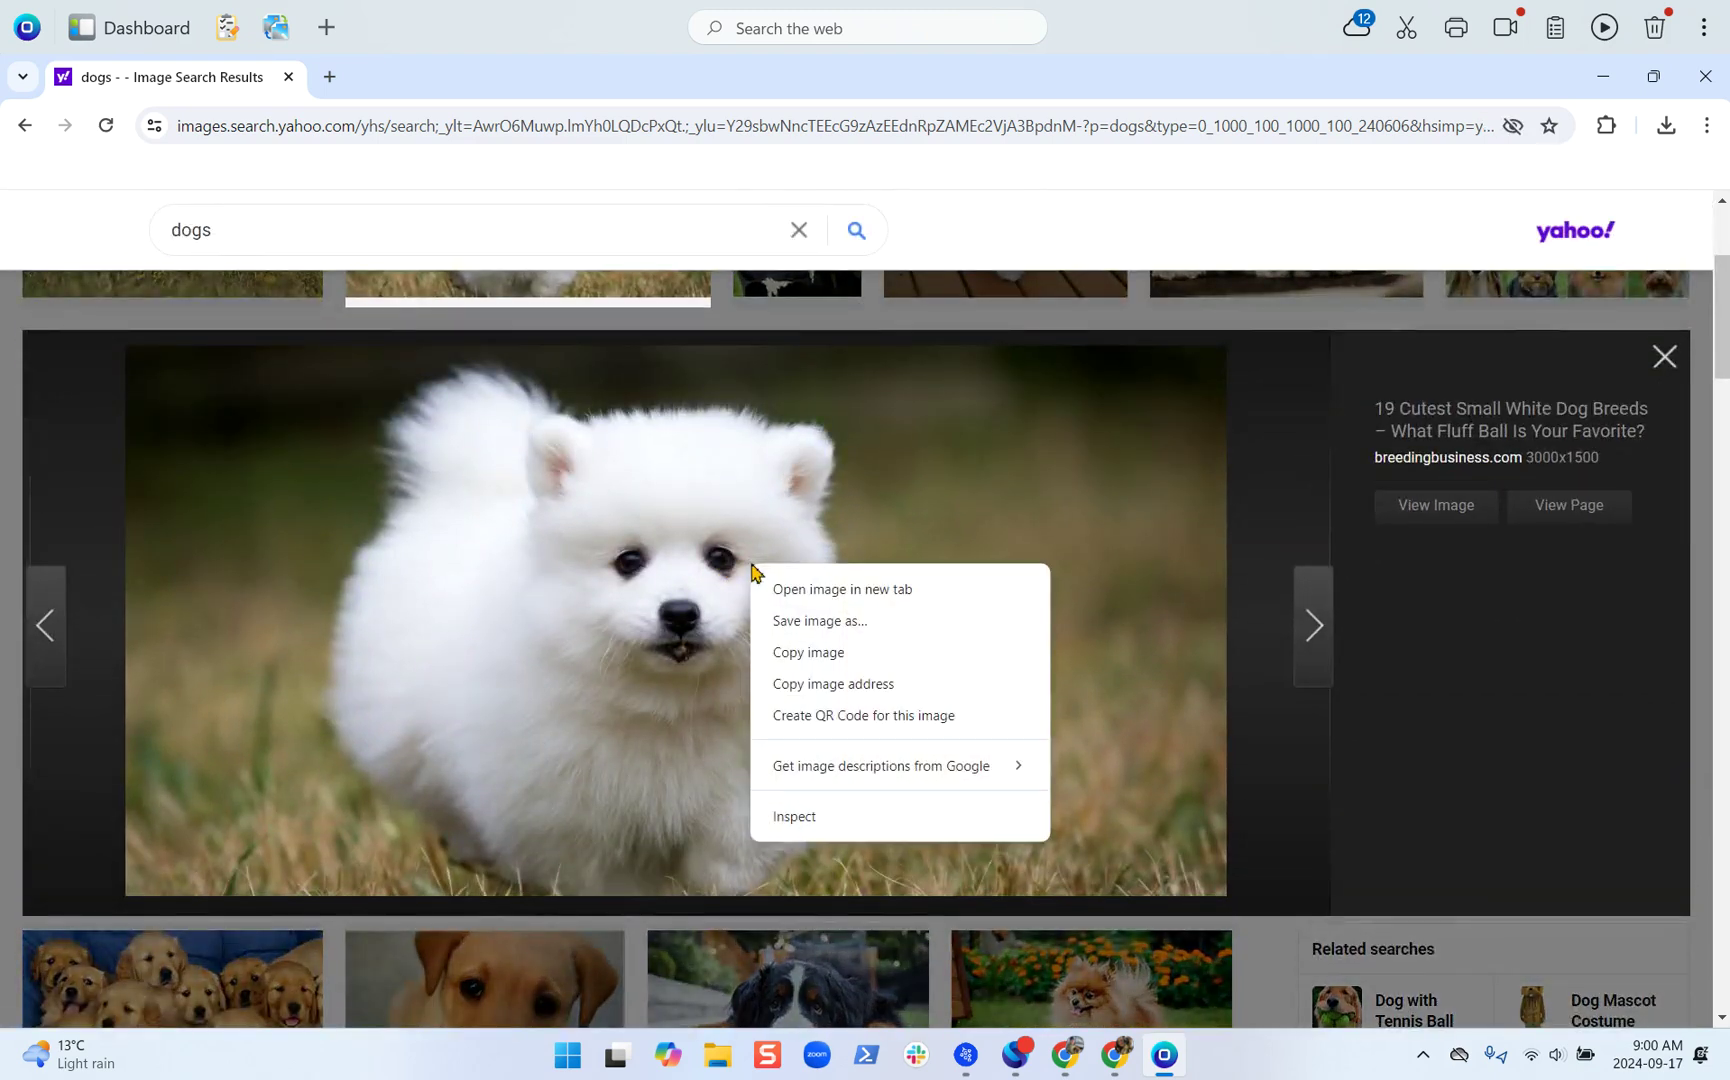
pyautogui.click(869, 632)
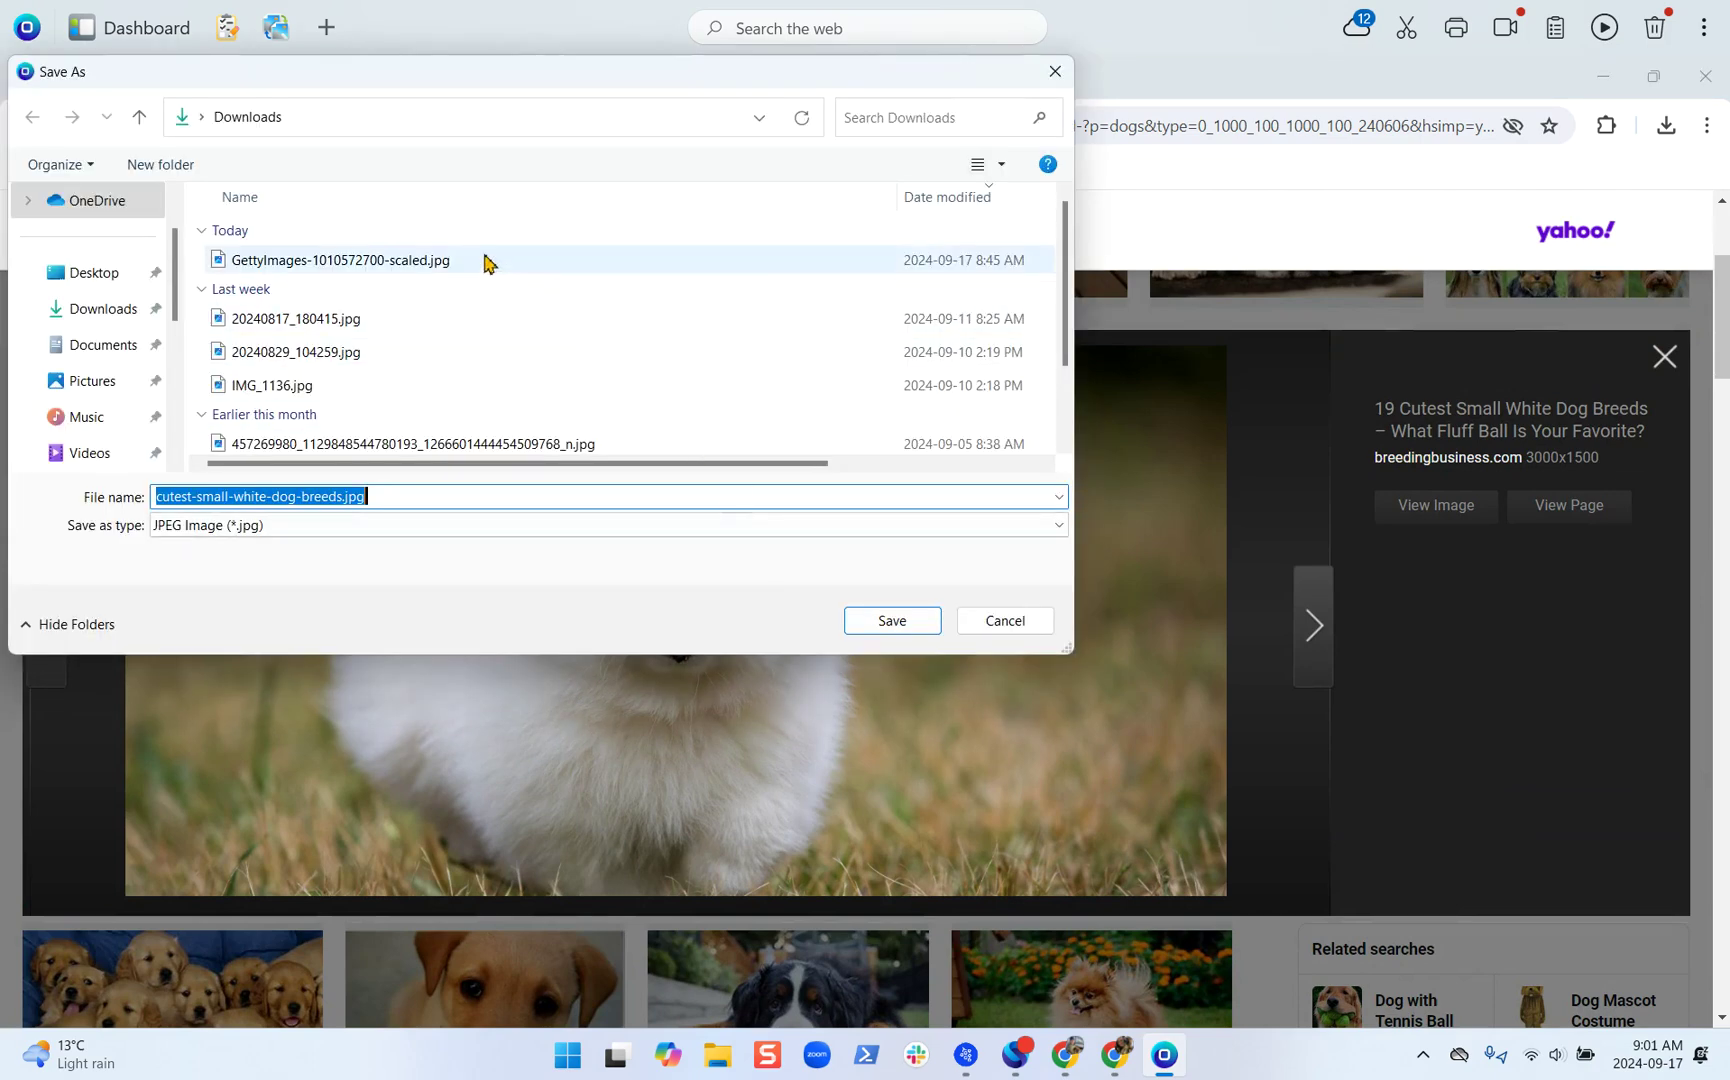
pyautogui.click(892, 629)
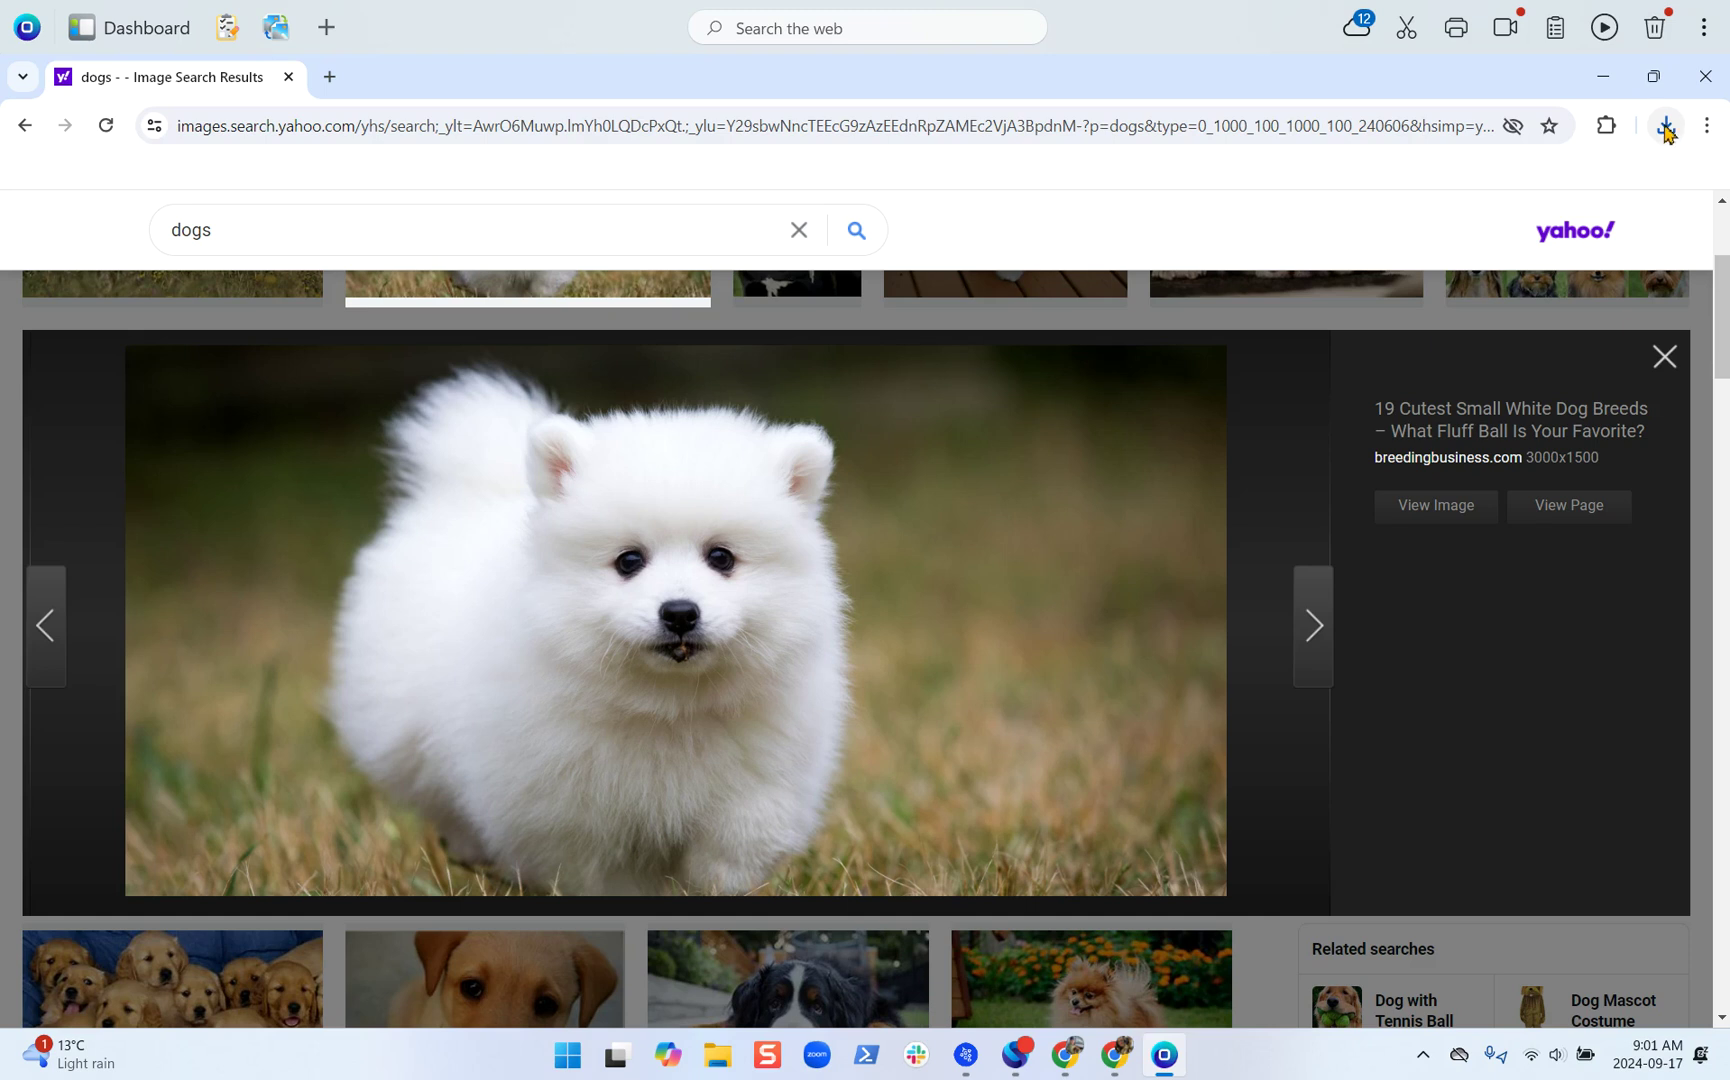
# Show the recent downloads list, close the Downloads folder window, and reopen the list.
pyautogui.click(1666, 132)
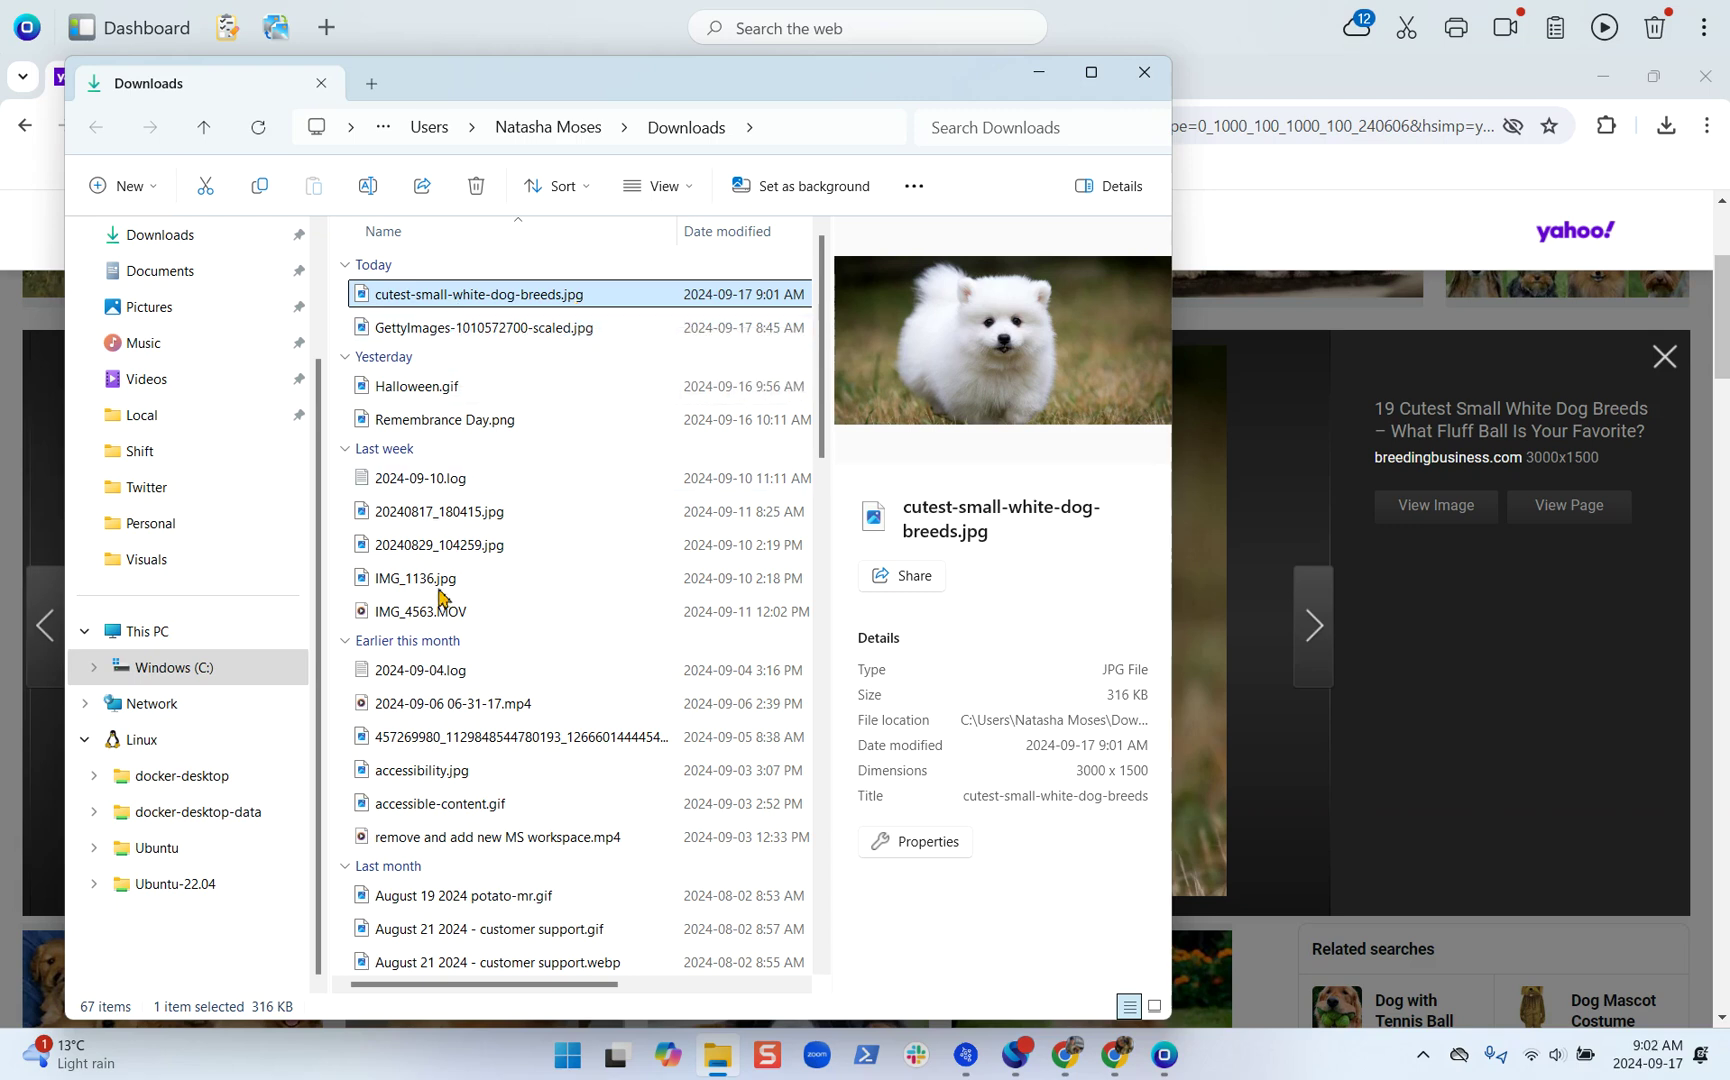
pyautogui.click(1143, 72)
pyautogui.click(1665, 128)
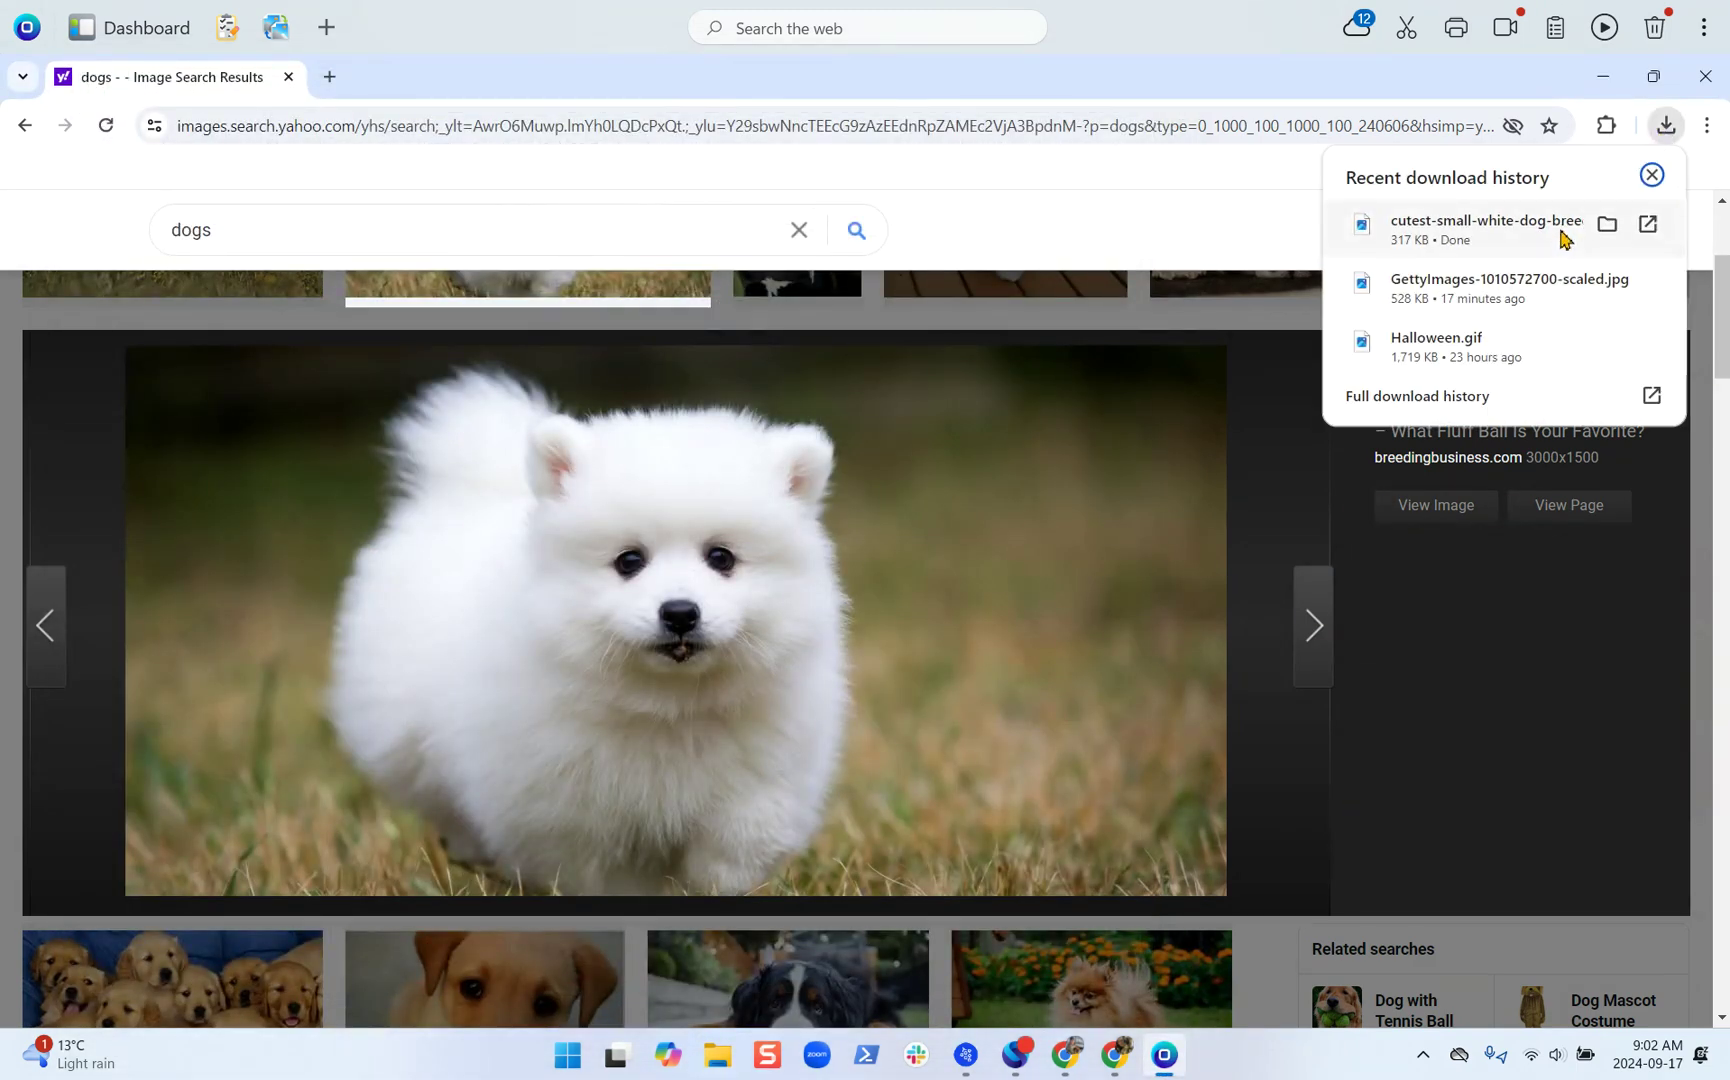
# Open the downloaded dog photo, always using Photos for .jpg files, then close the viewer.
pyautogui.click(1649, 225)
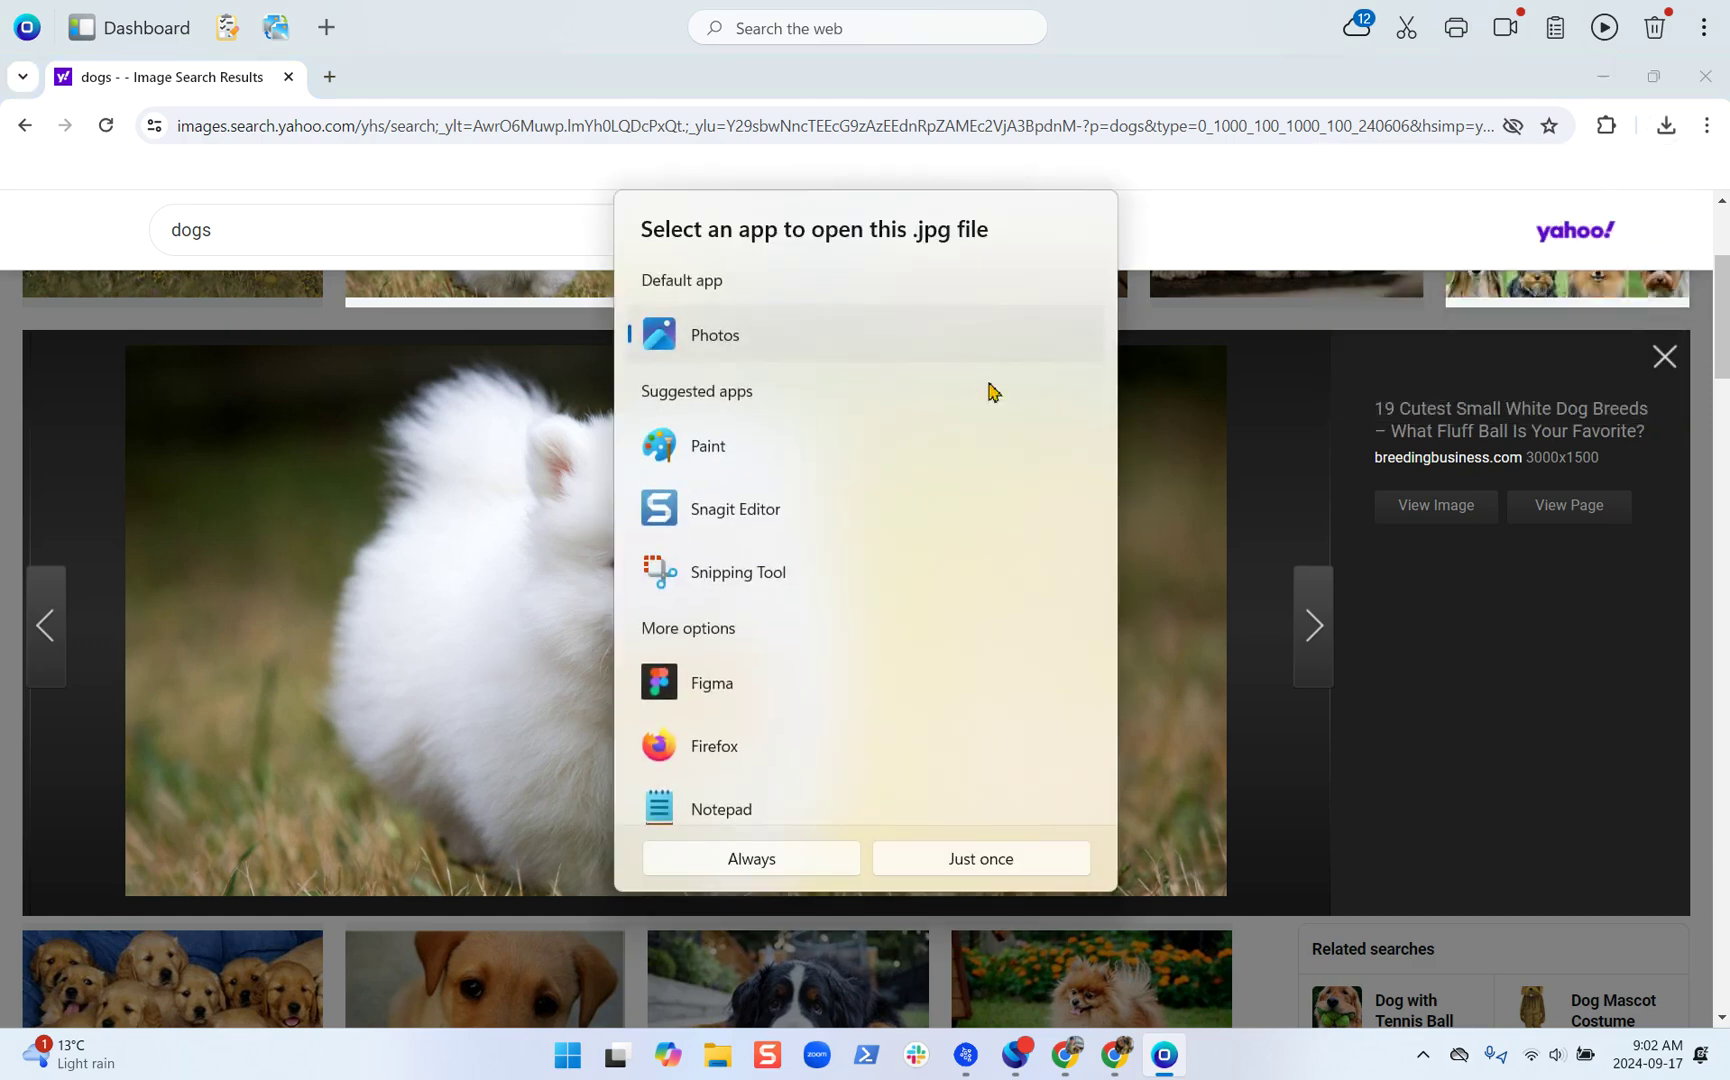
pyautogui.click(777, 865)
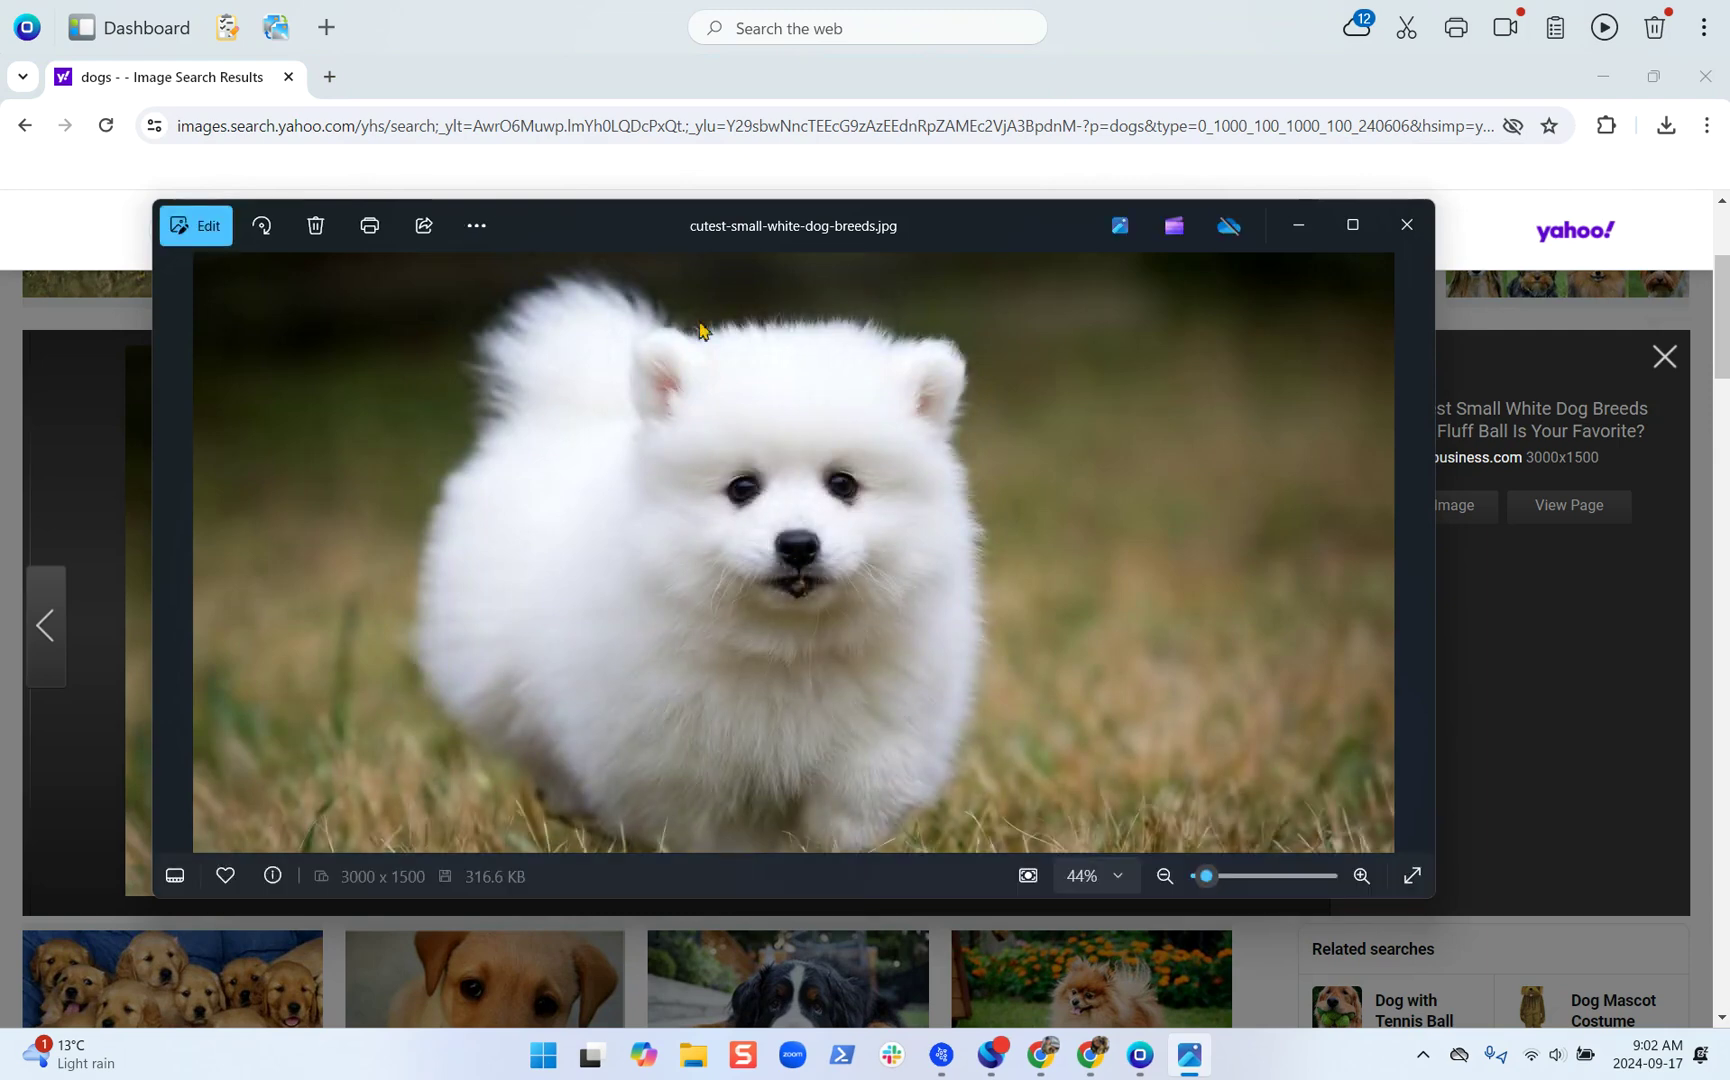
pyautogui.click(1414, 240)
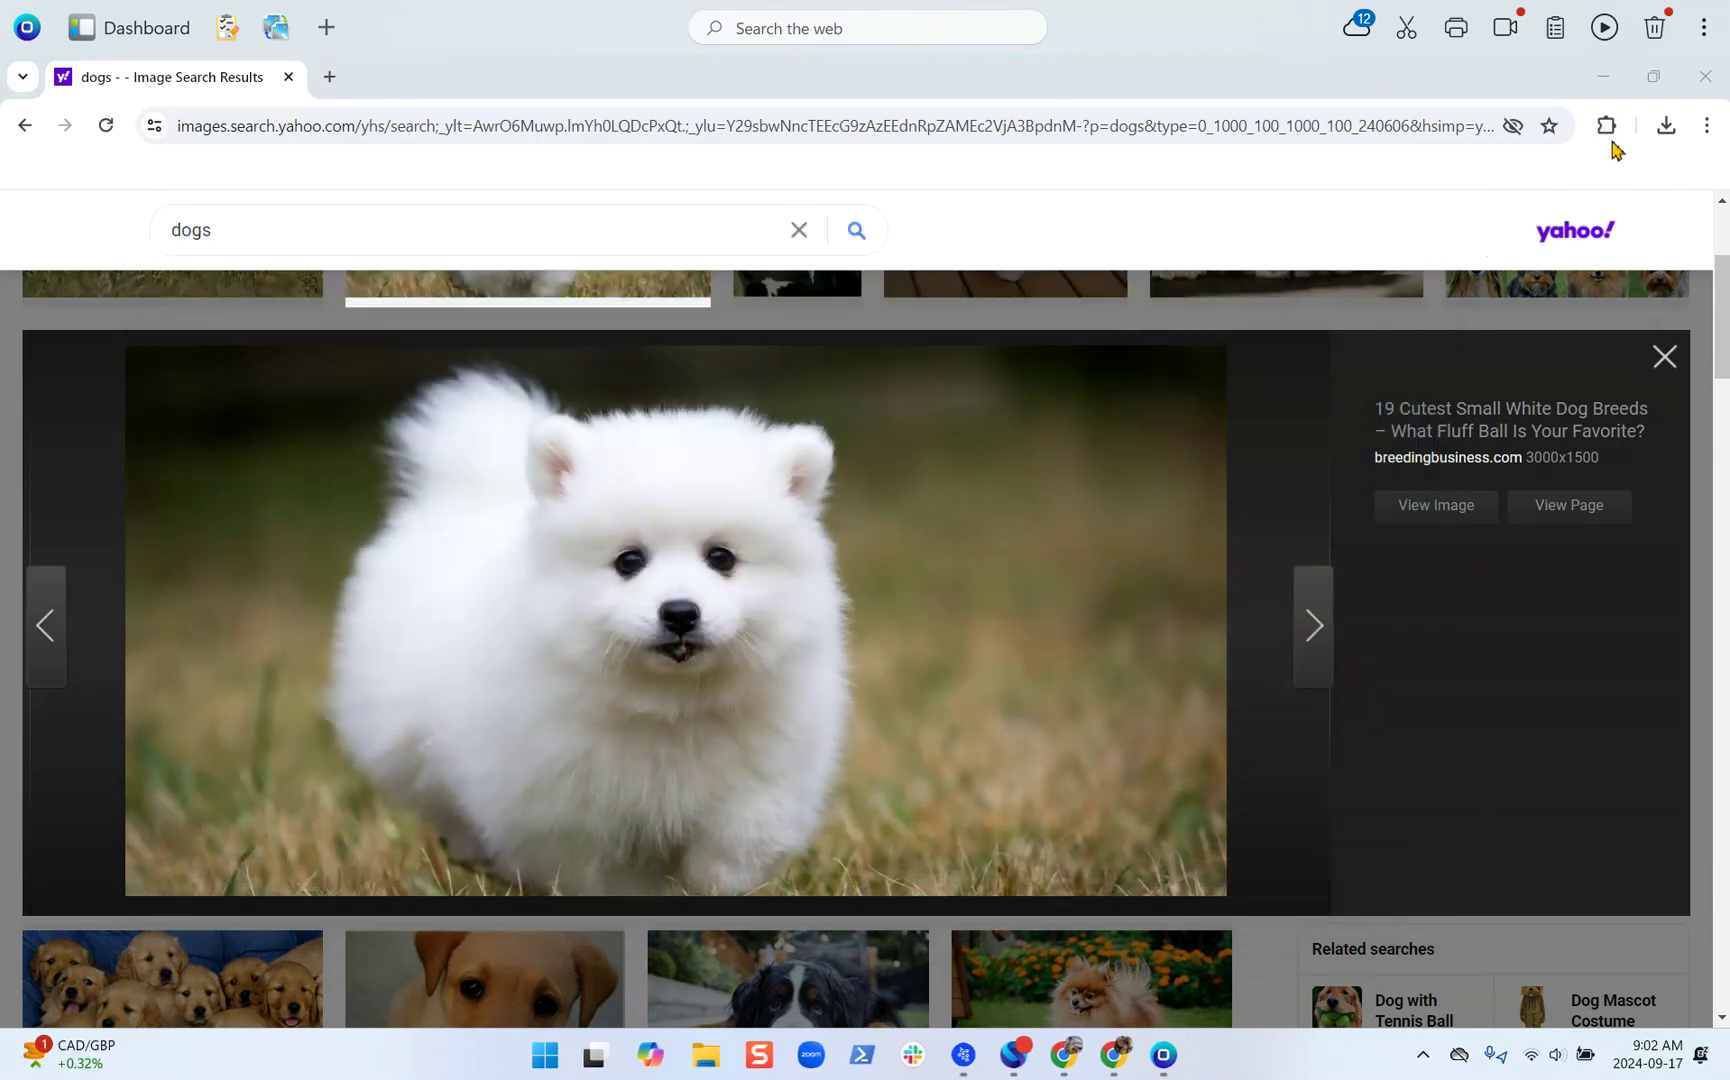
# Reopen the dog photo from recent downloads in Photos and close the viewer again.
pyautogui.click(1665, 124)
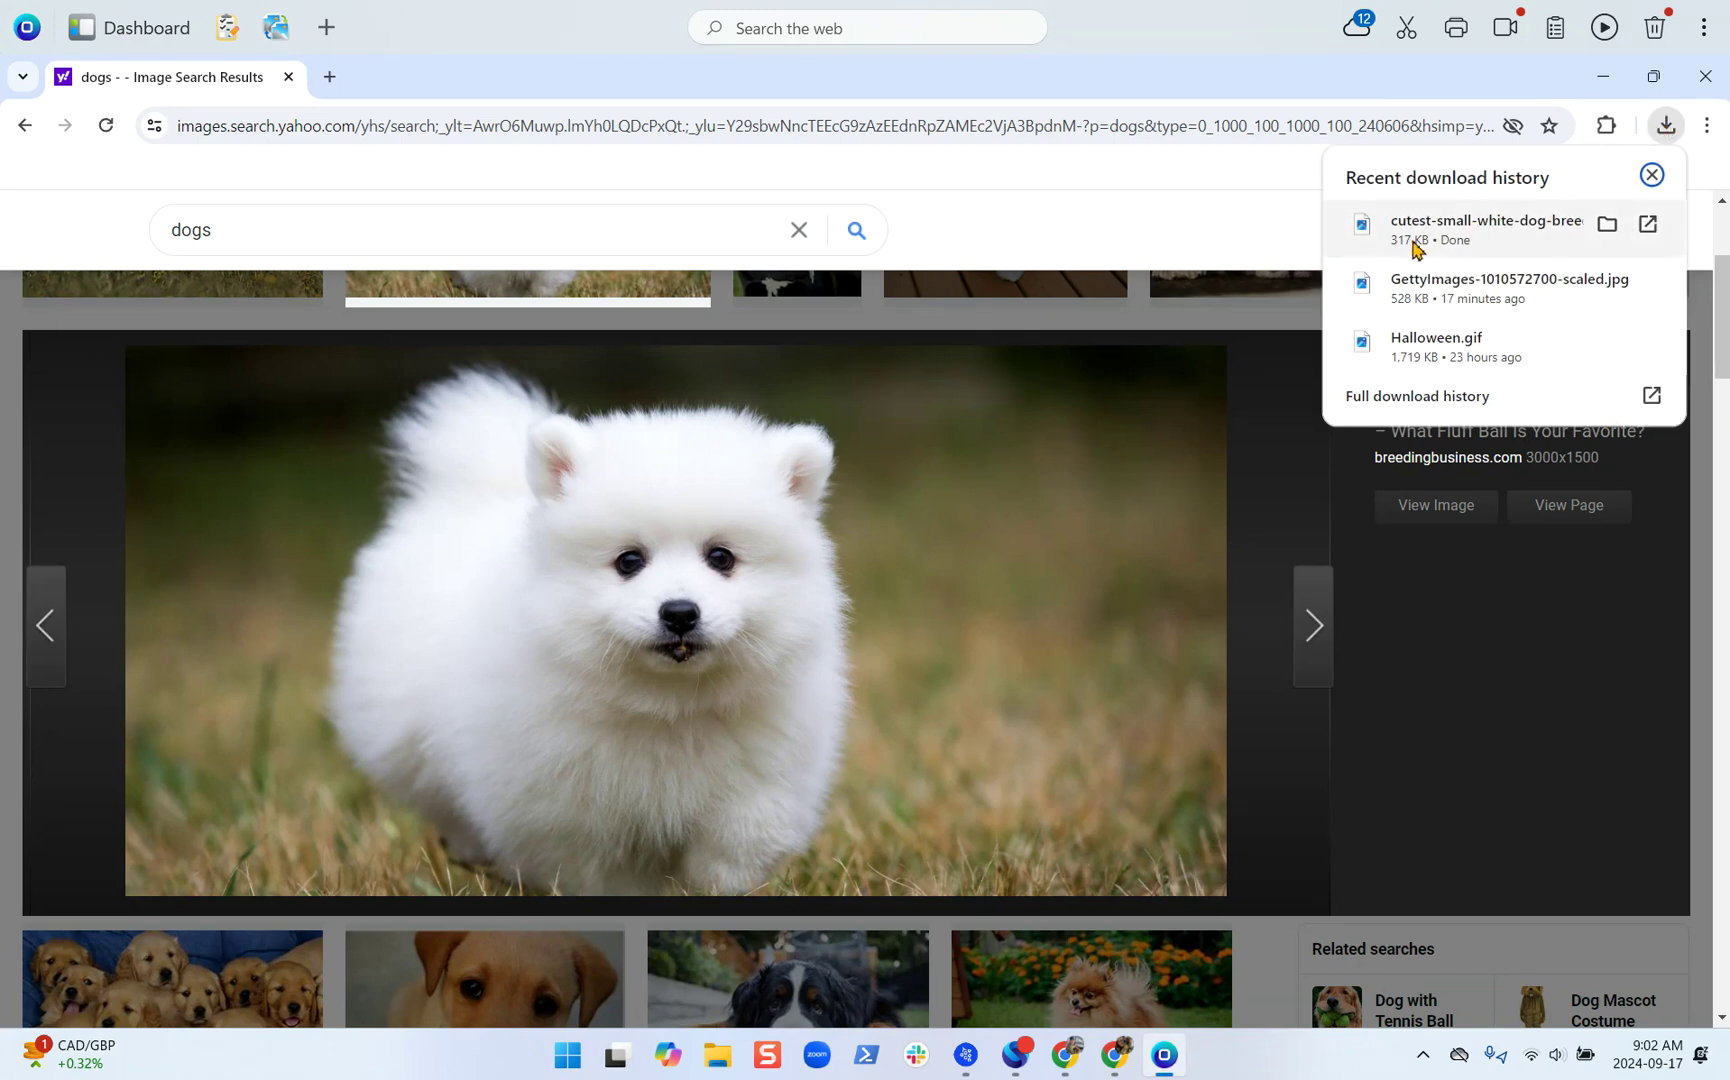
pyautogui.click(1648, 230)
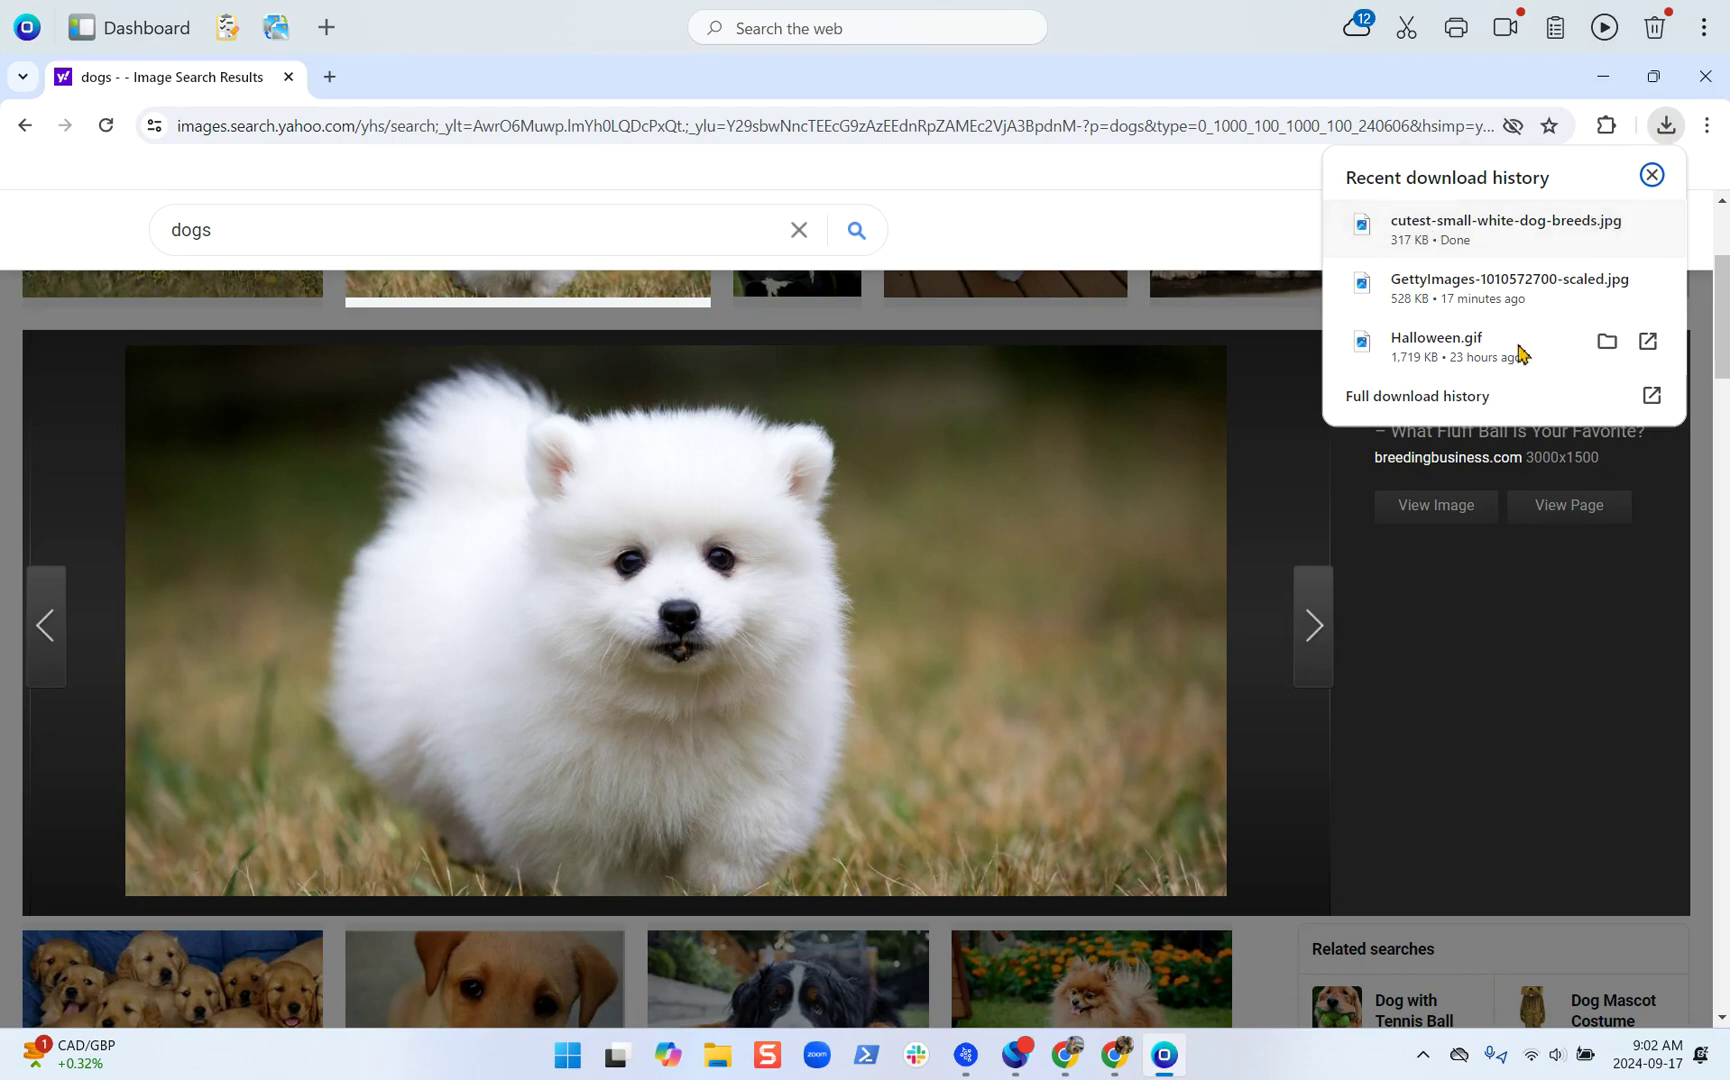
pyautogui.click(981, 859)
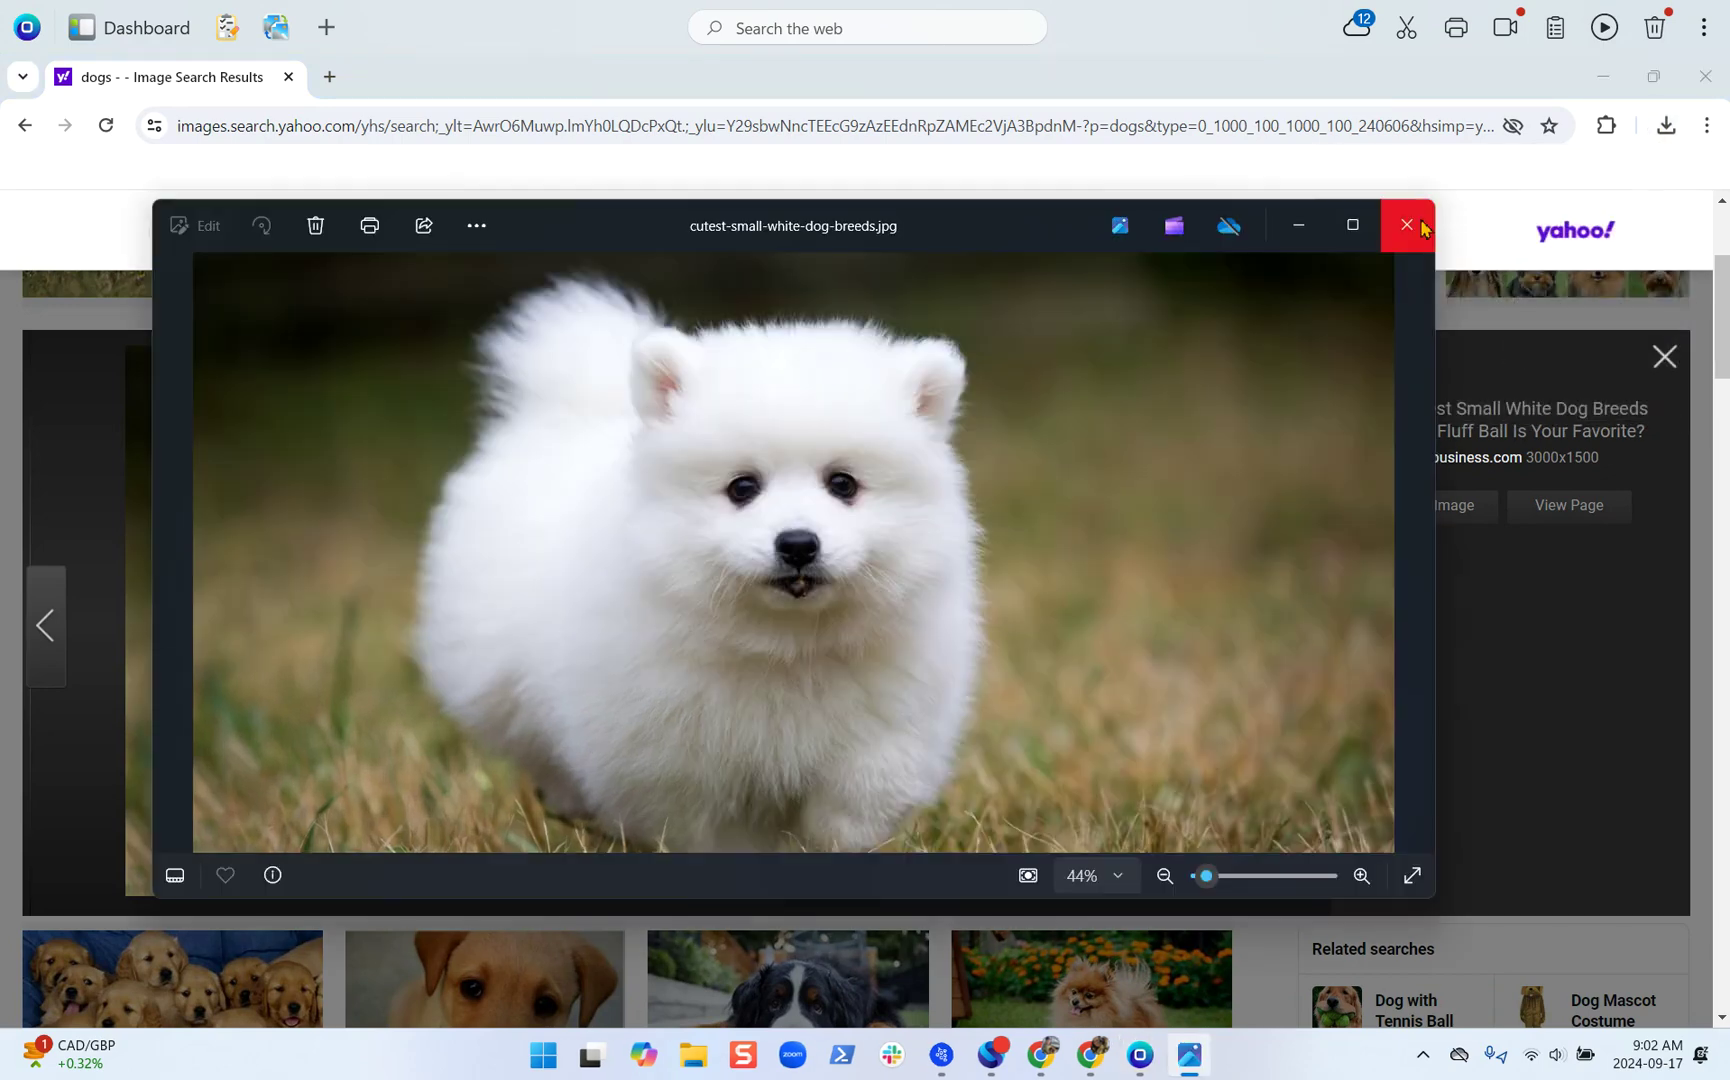
pyautogui.click(1407, 225)
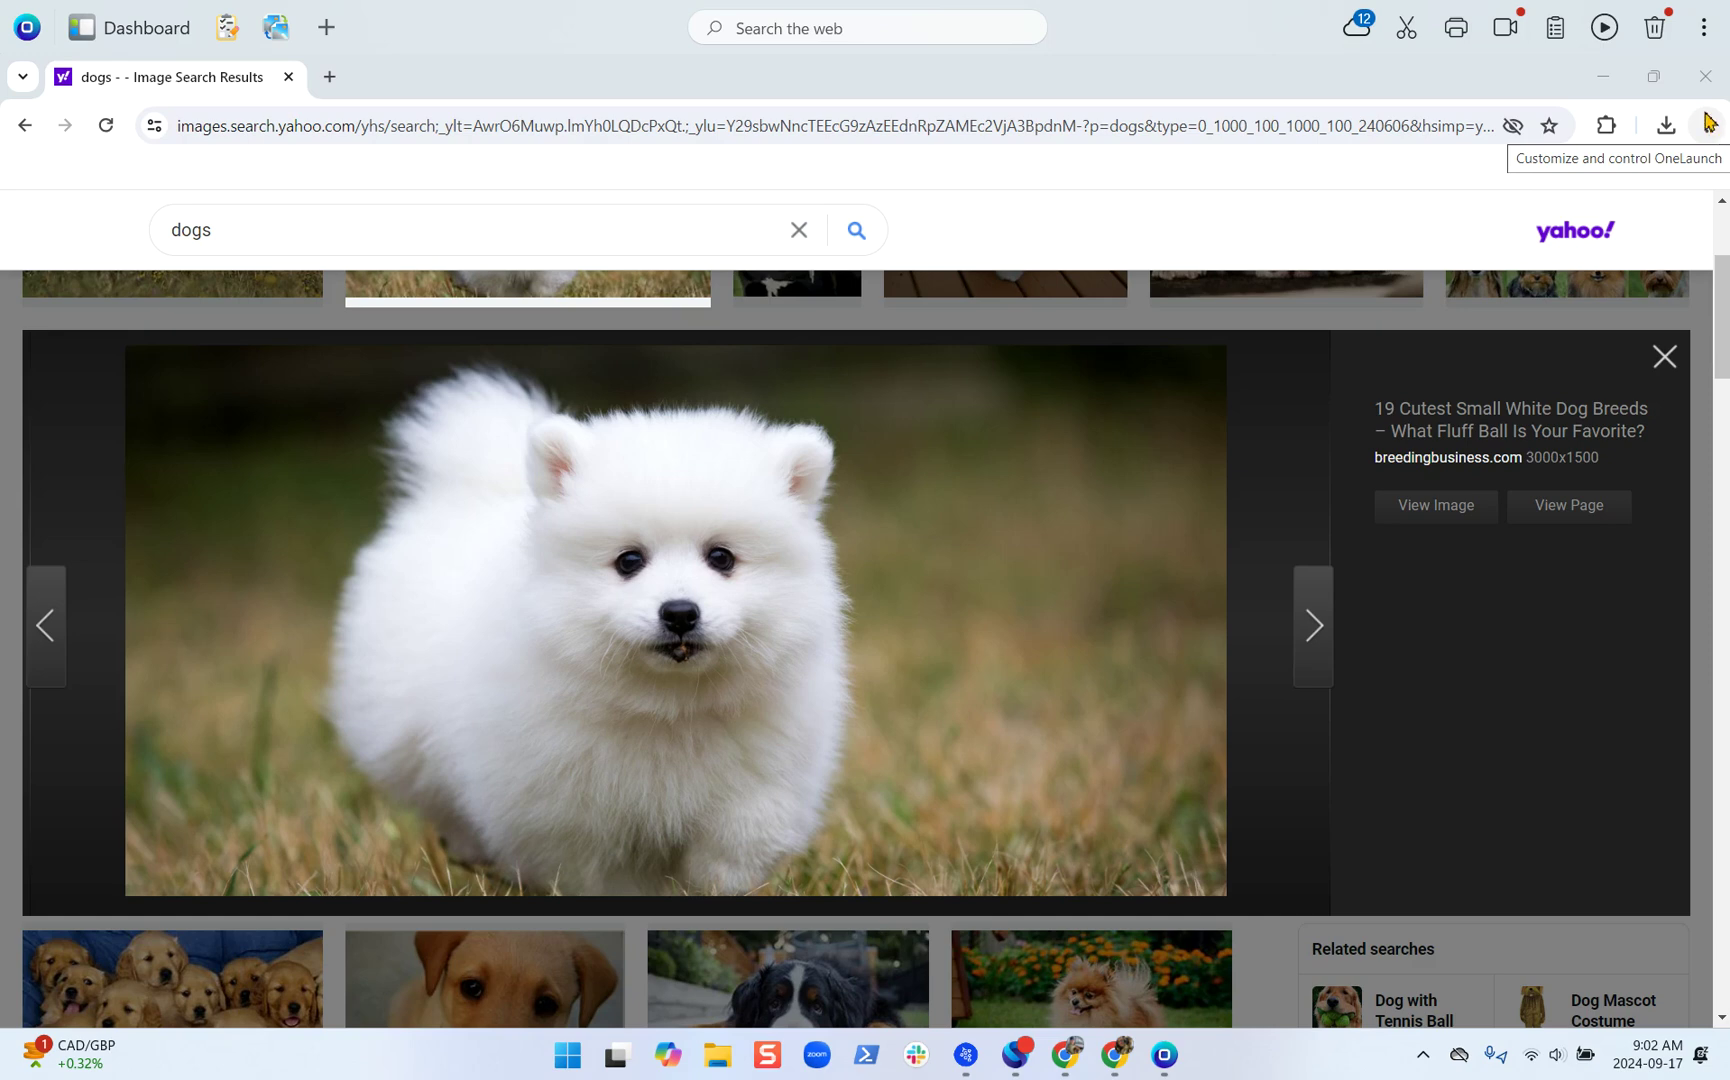
# Open the full downloads history page from the main menu and show its extra actions.
pyautogui.click(1710, 134)
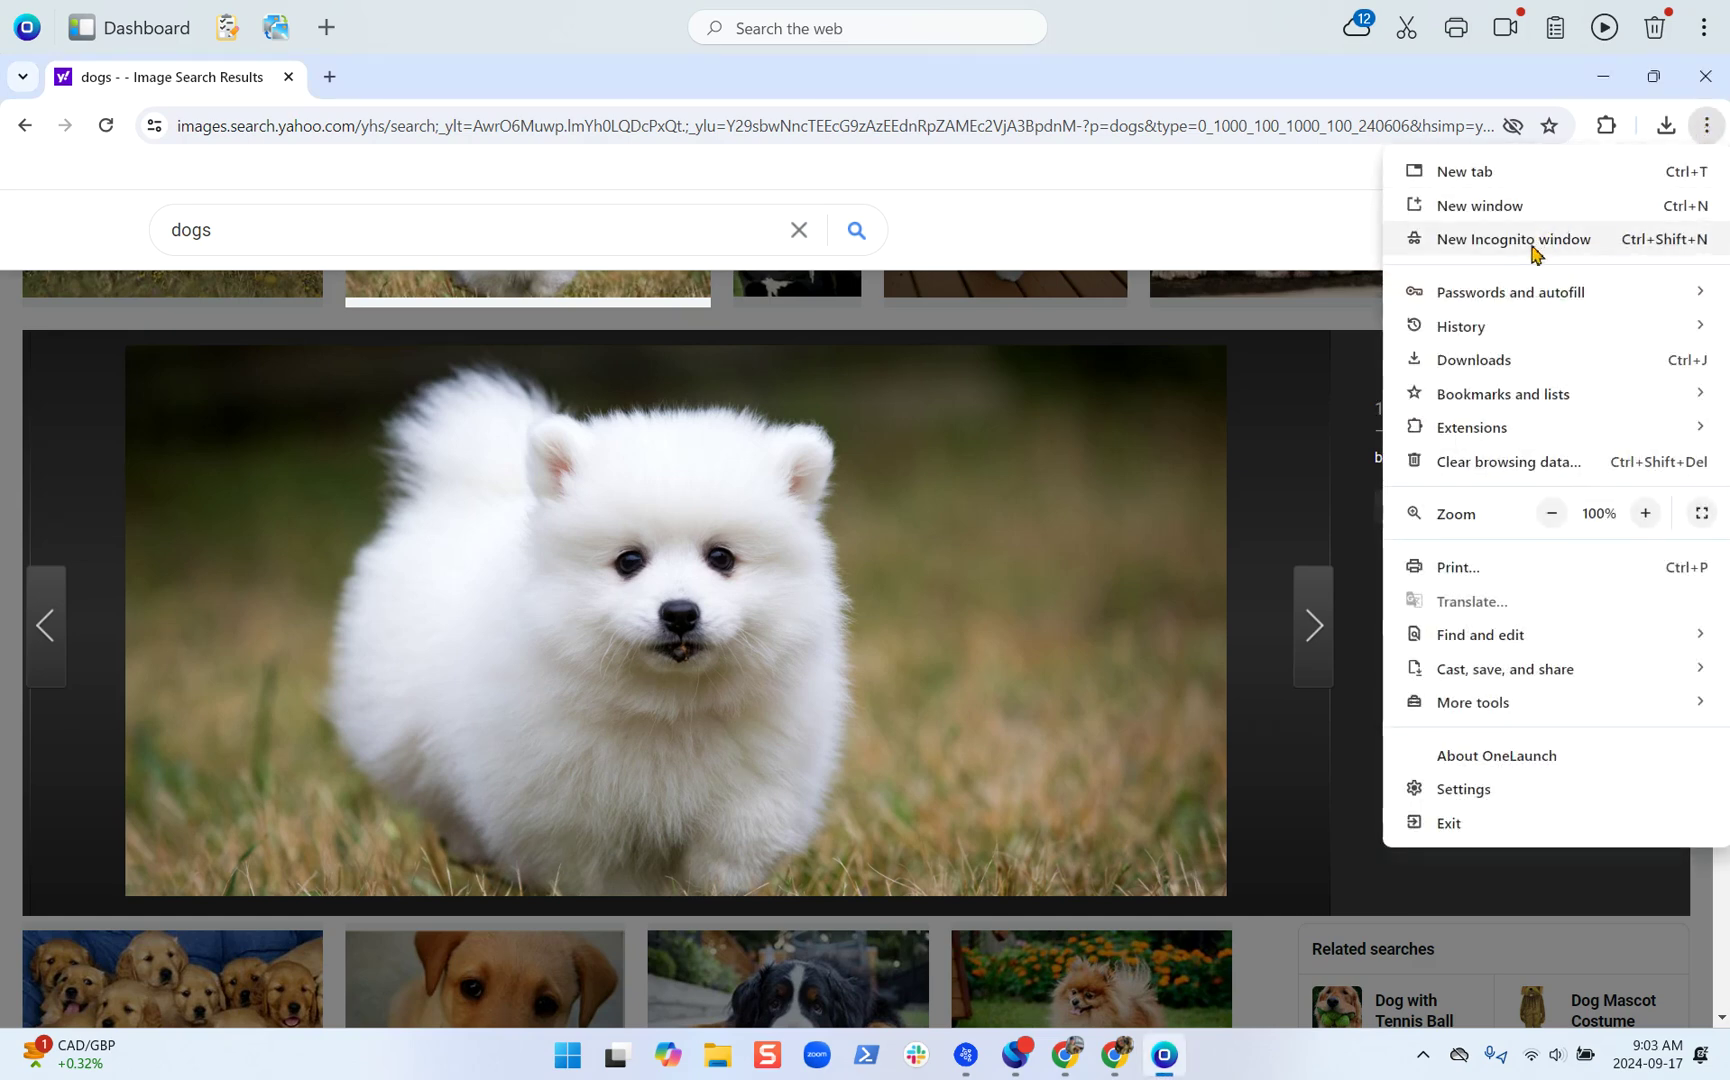
pyautogui.click(1487, 364)
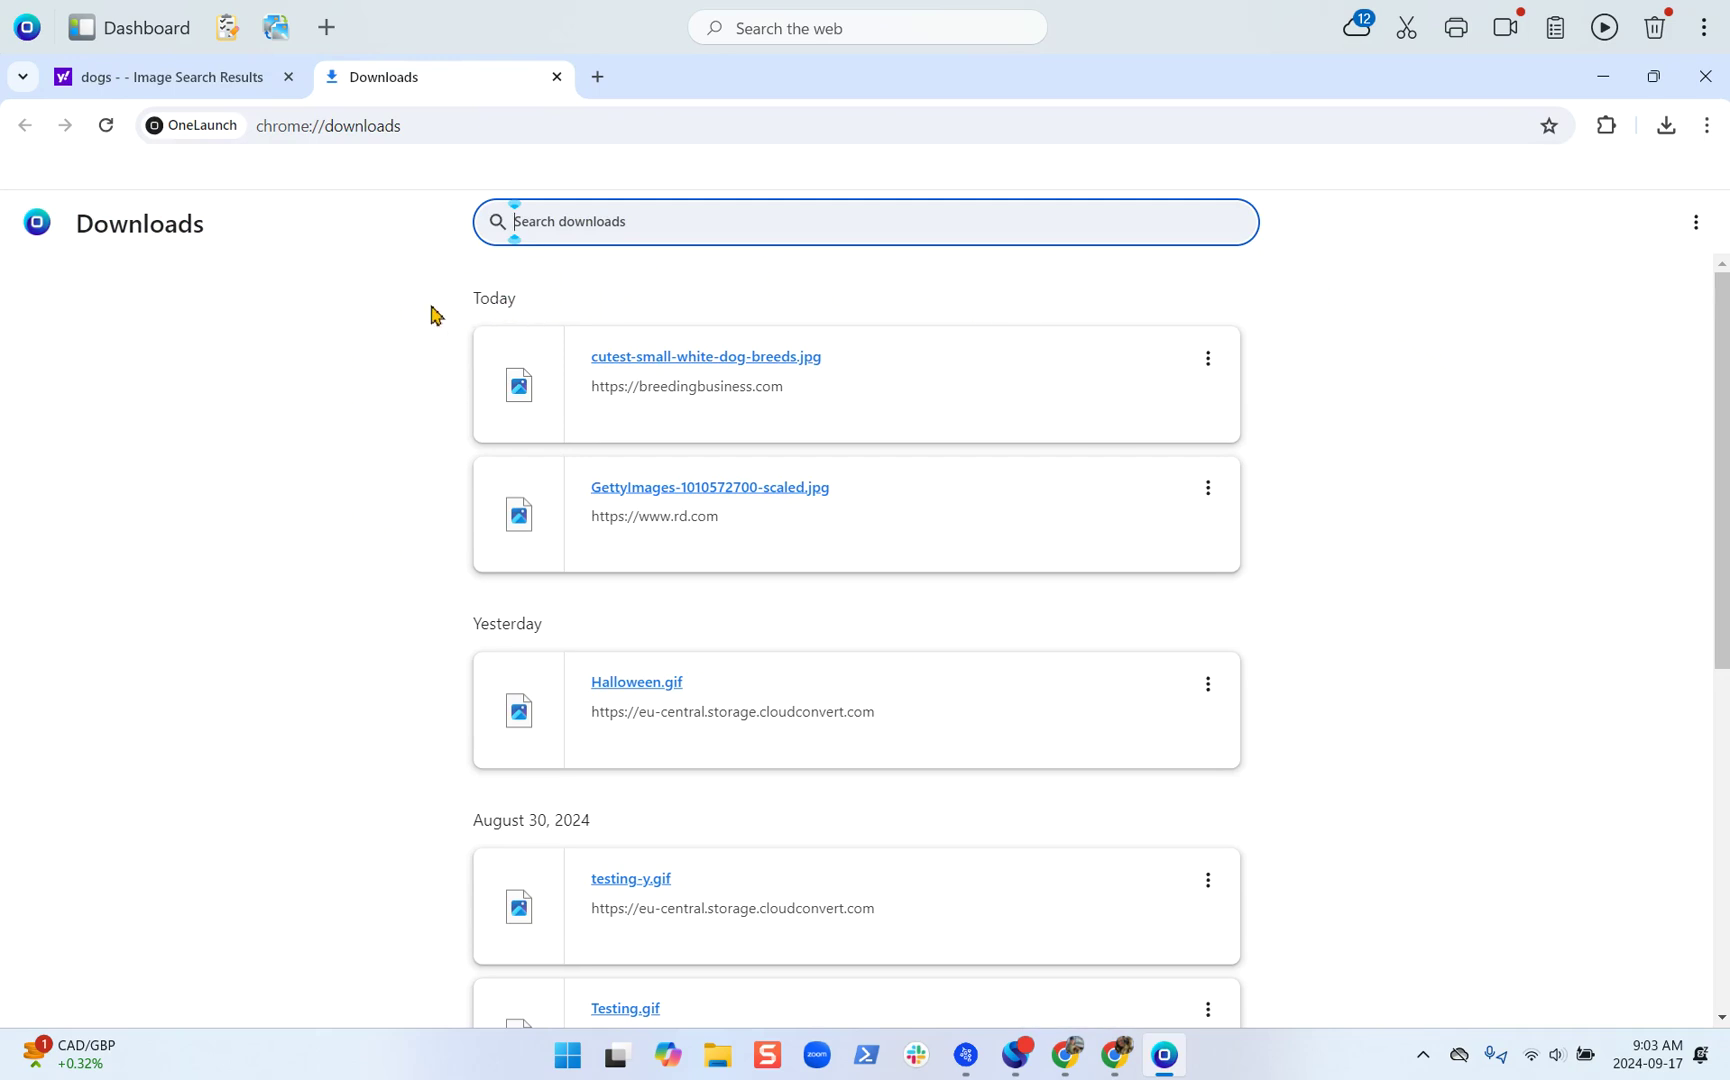
pyautogui.scroll(-5, 511, 354)
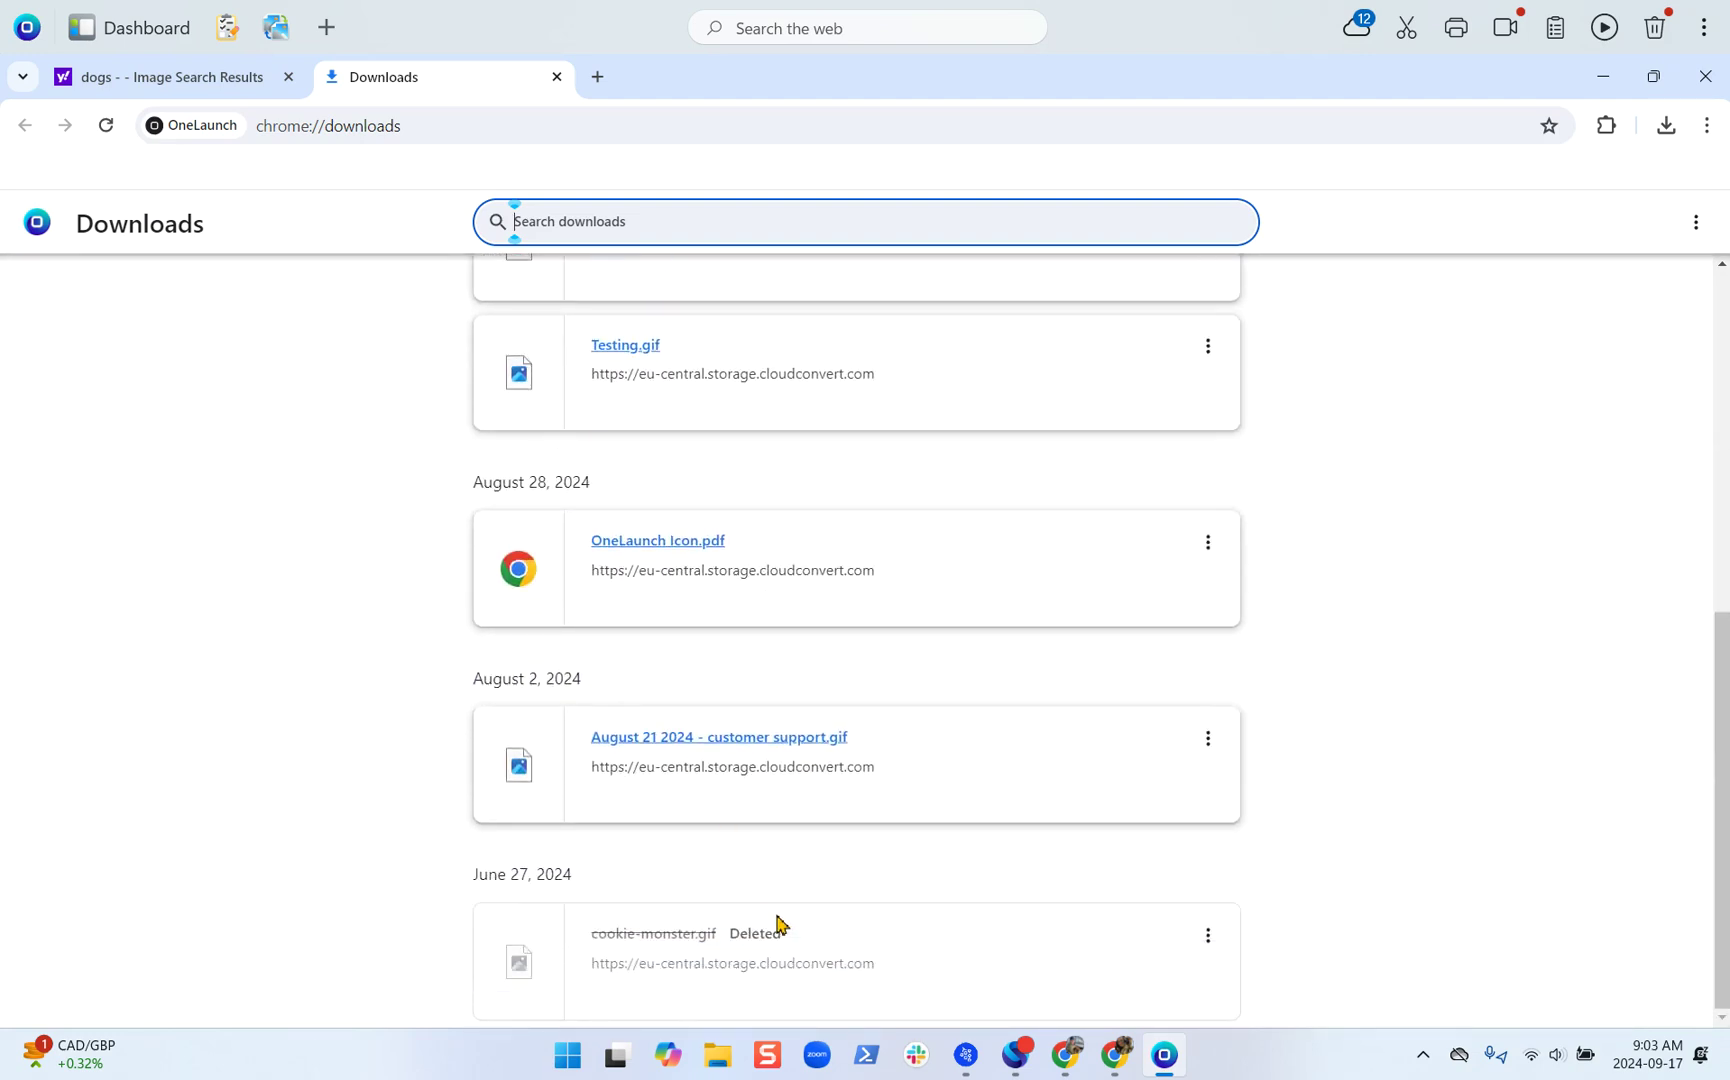
pyautogui.scroll(5, 797, 560)
pyautogui.scroll(-5, 546, 305)
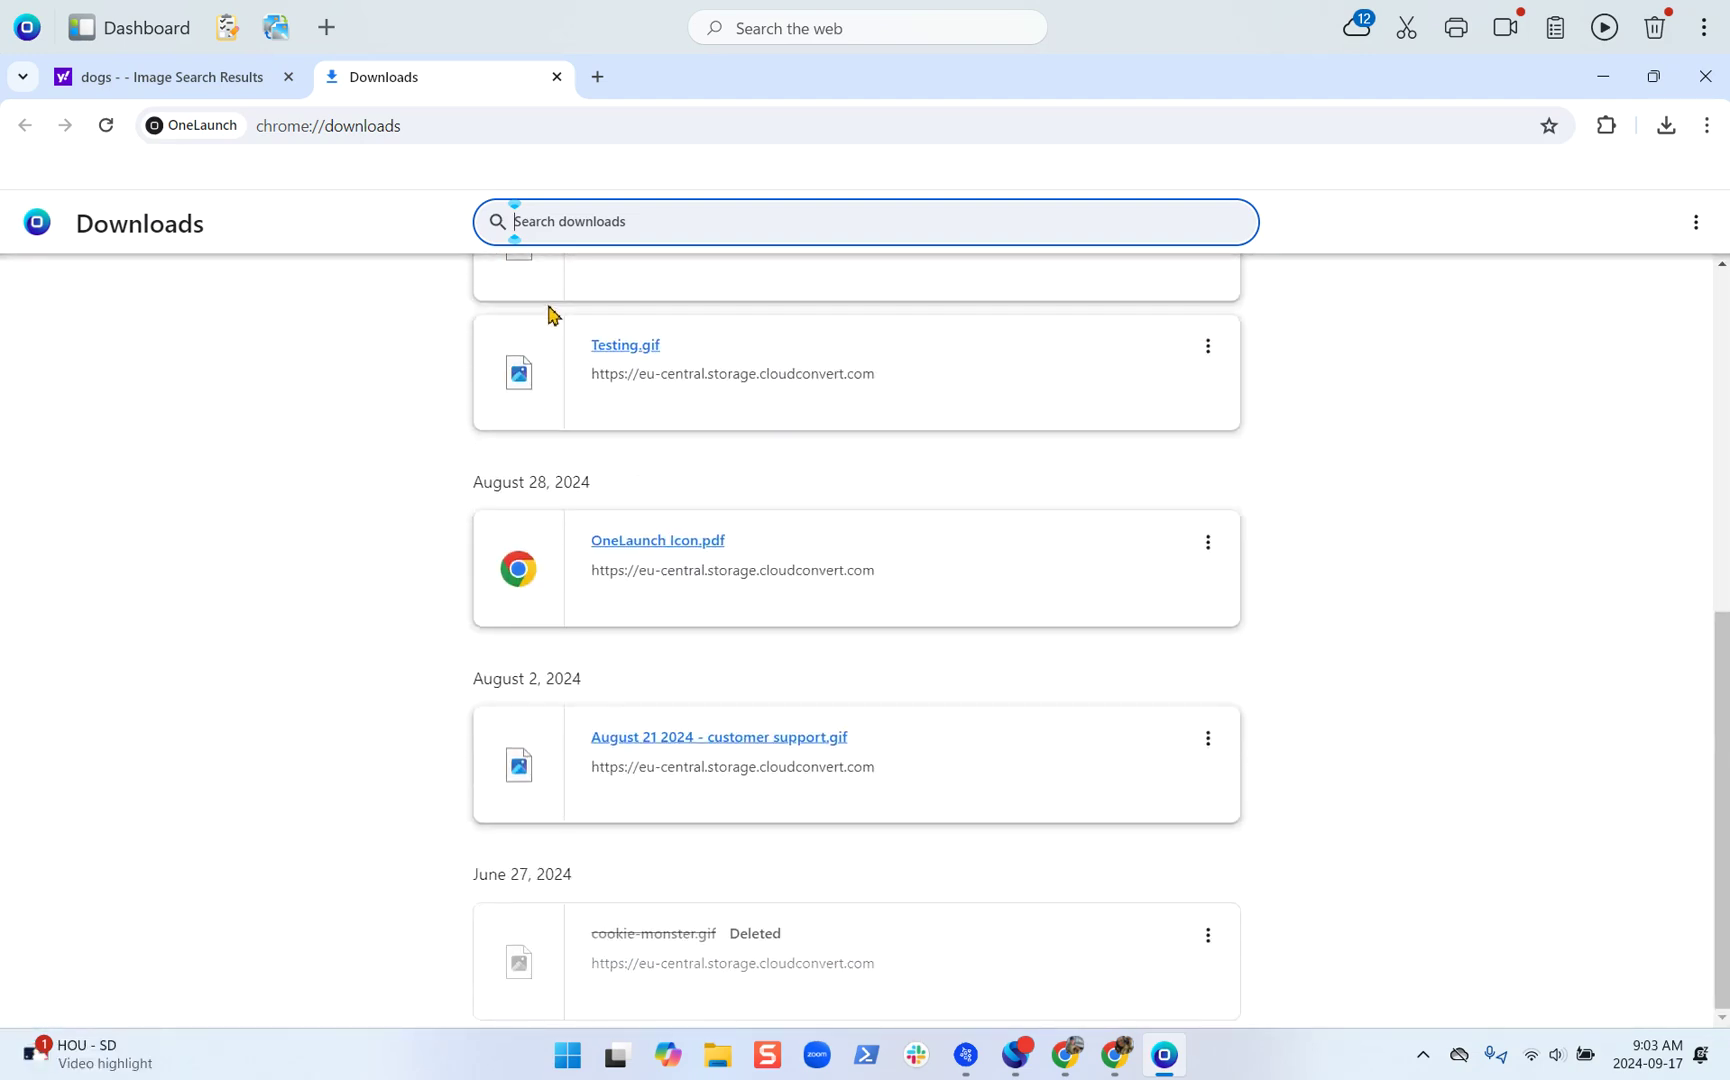
pyautogui.scroll(5, 958, 710)
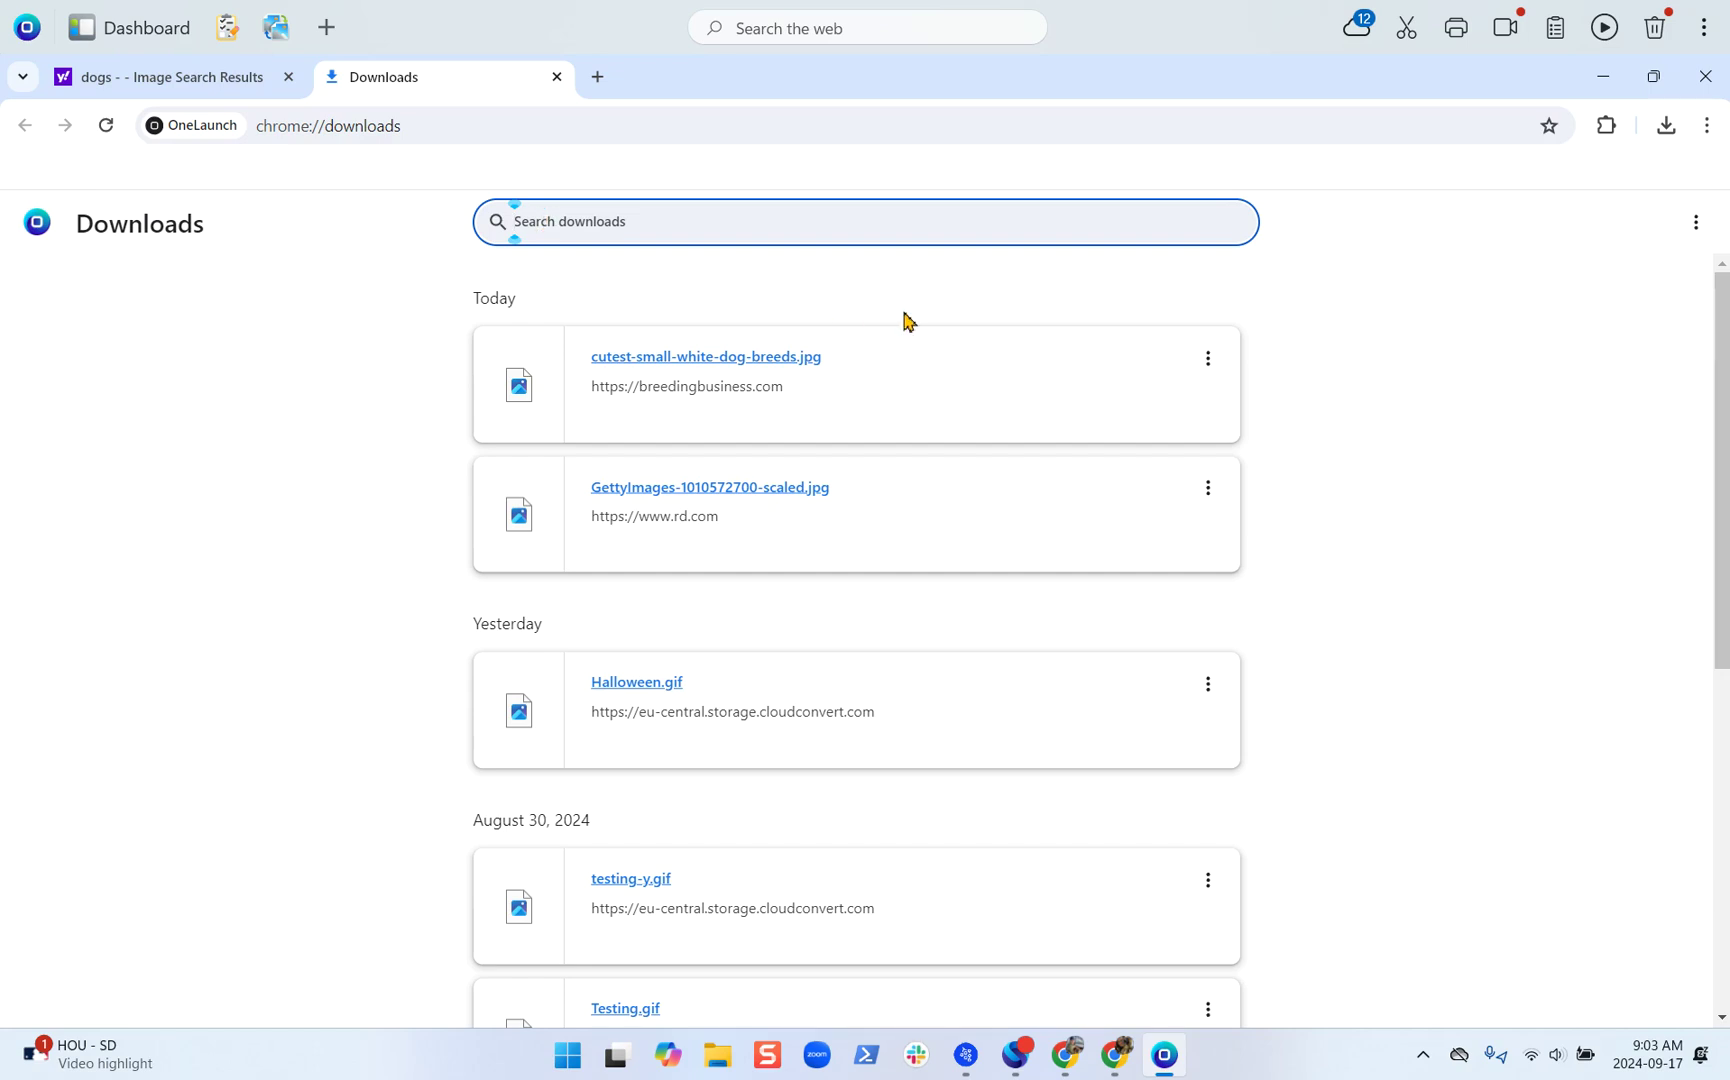
pyautogui.scroll(-2, 1158, 366)
pyautogui.scroll(-3, 1252, 444)
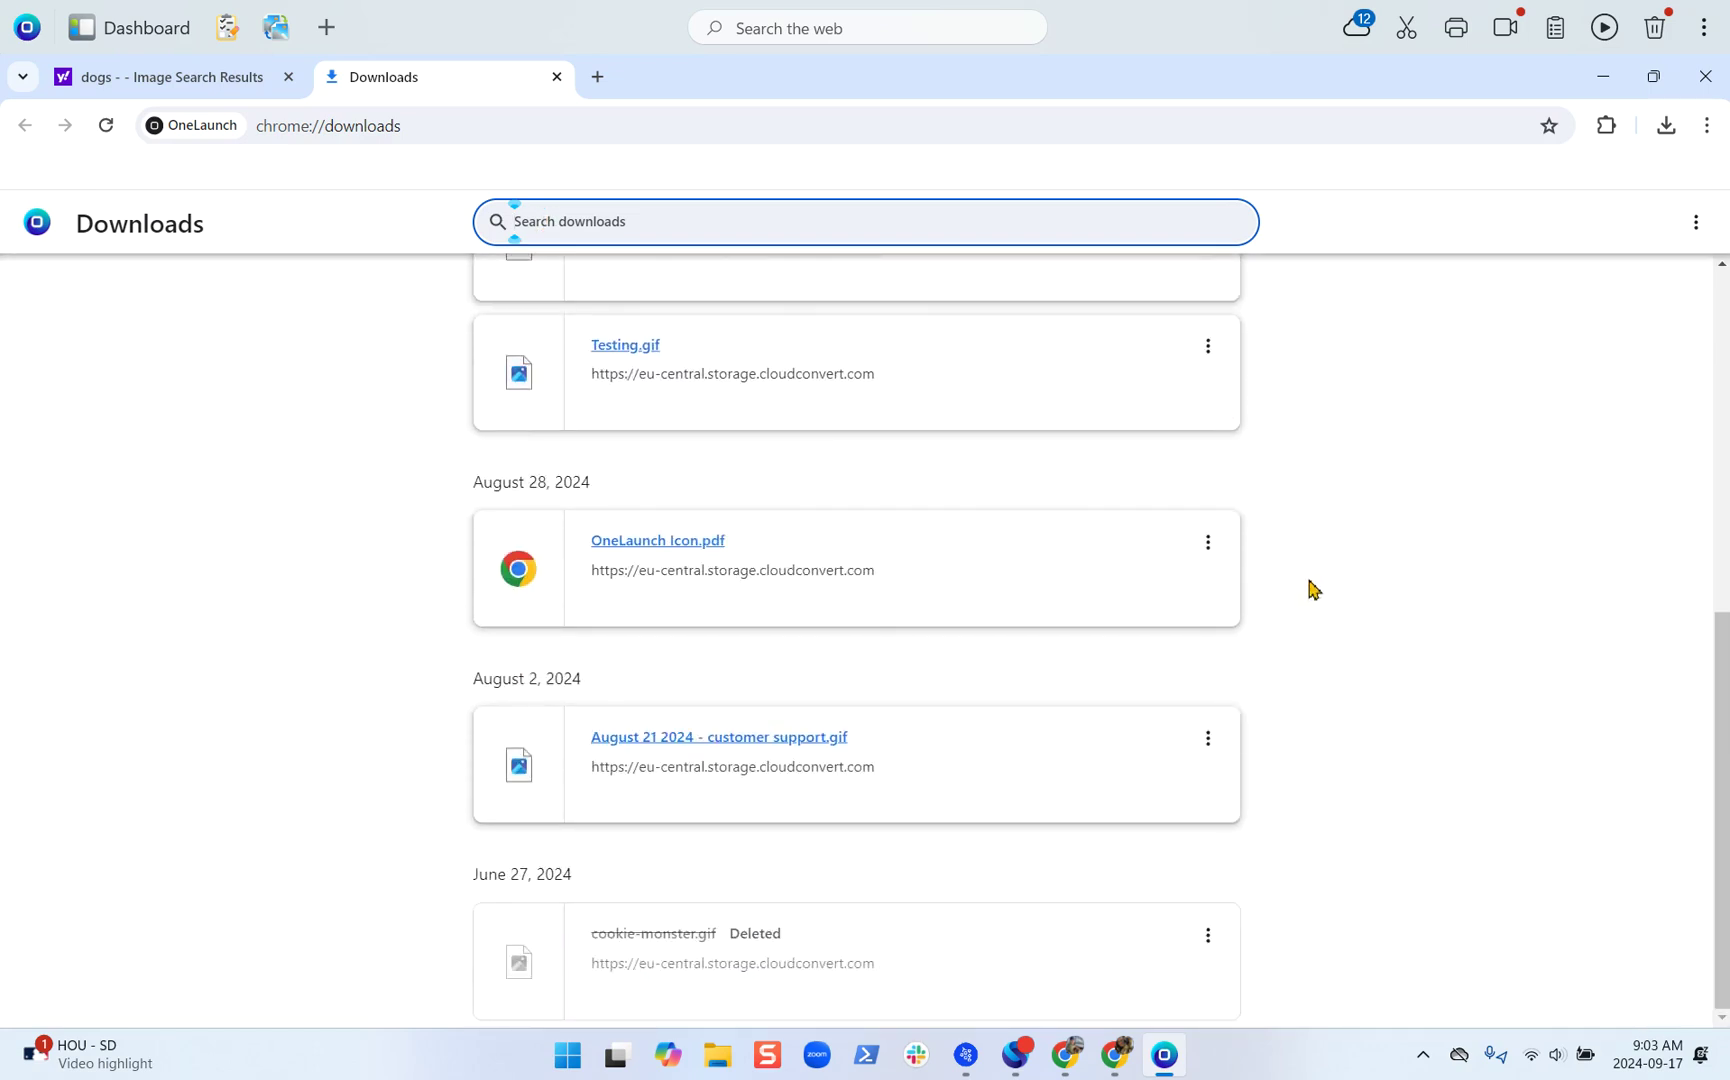
pyautogui.scroll(5, 1304, 567)
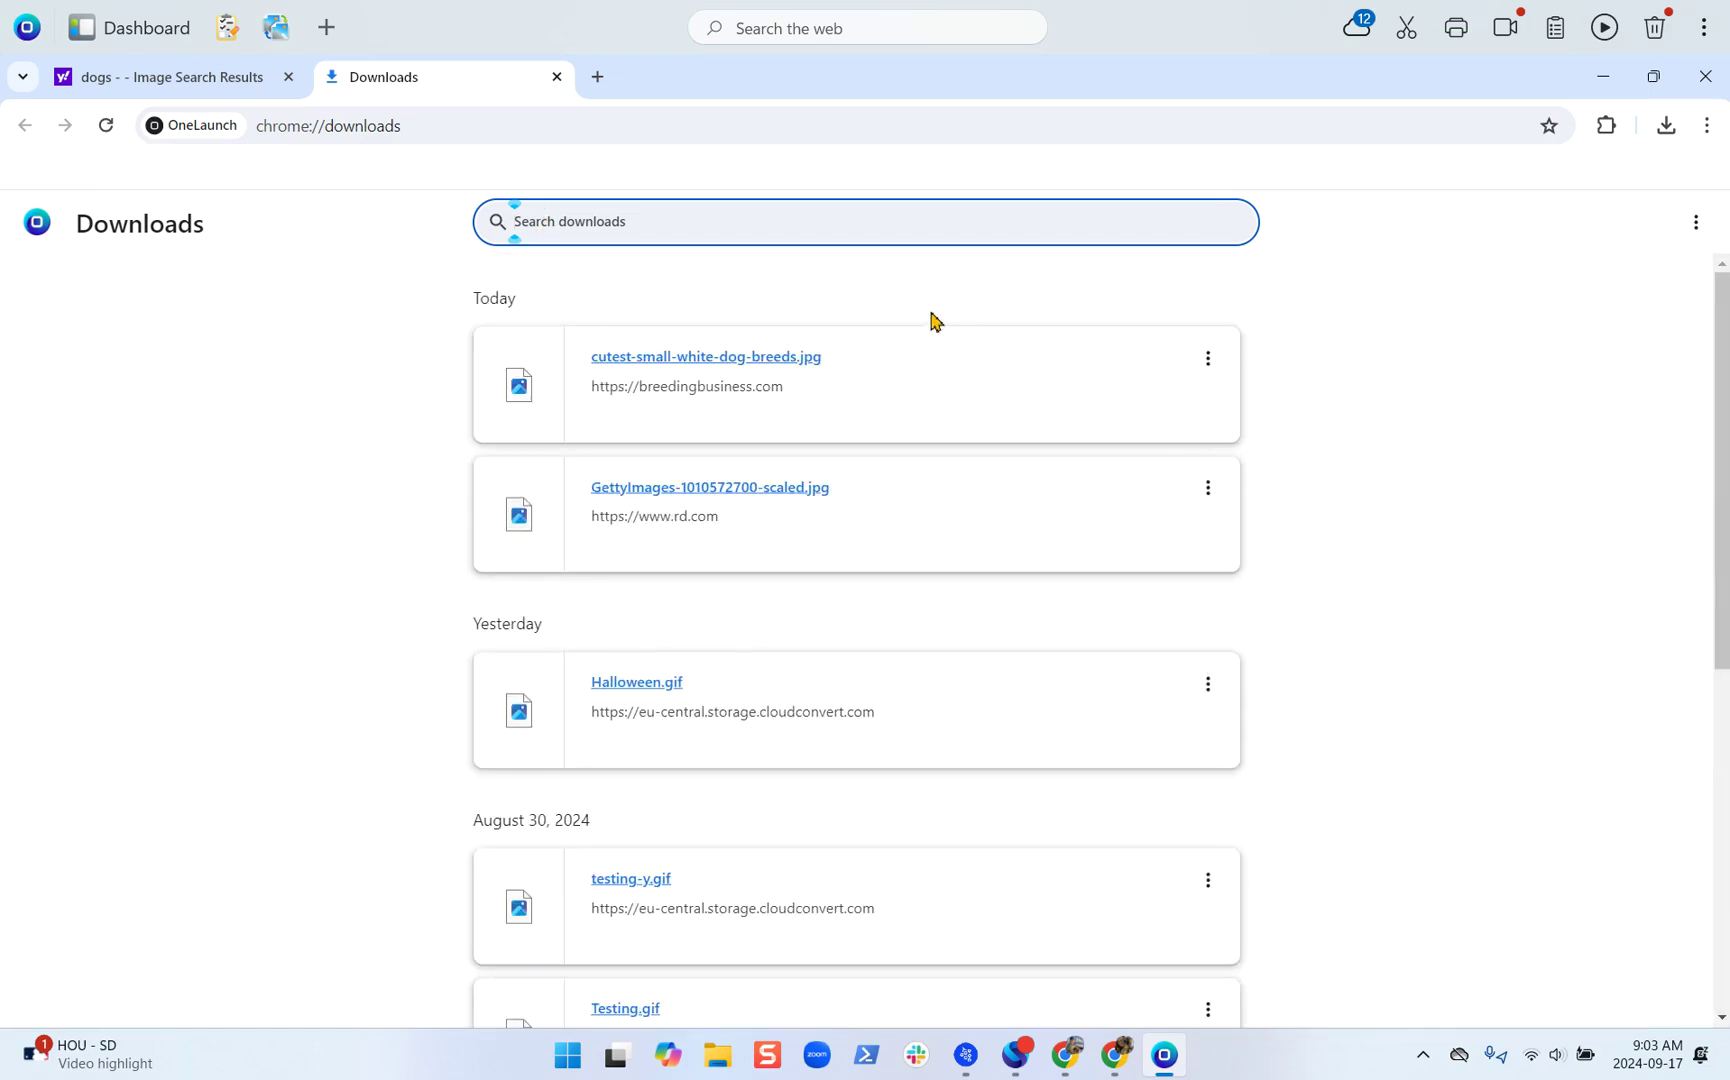
pyautogui.click(1699, 228)
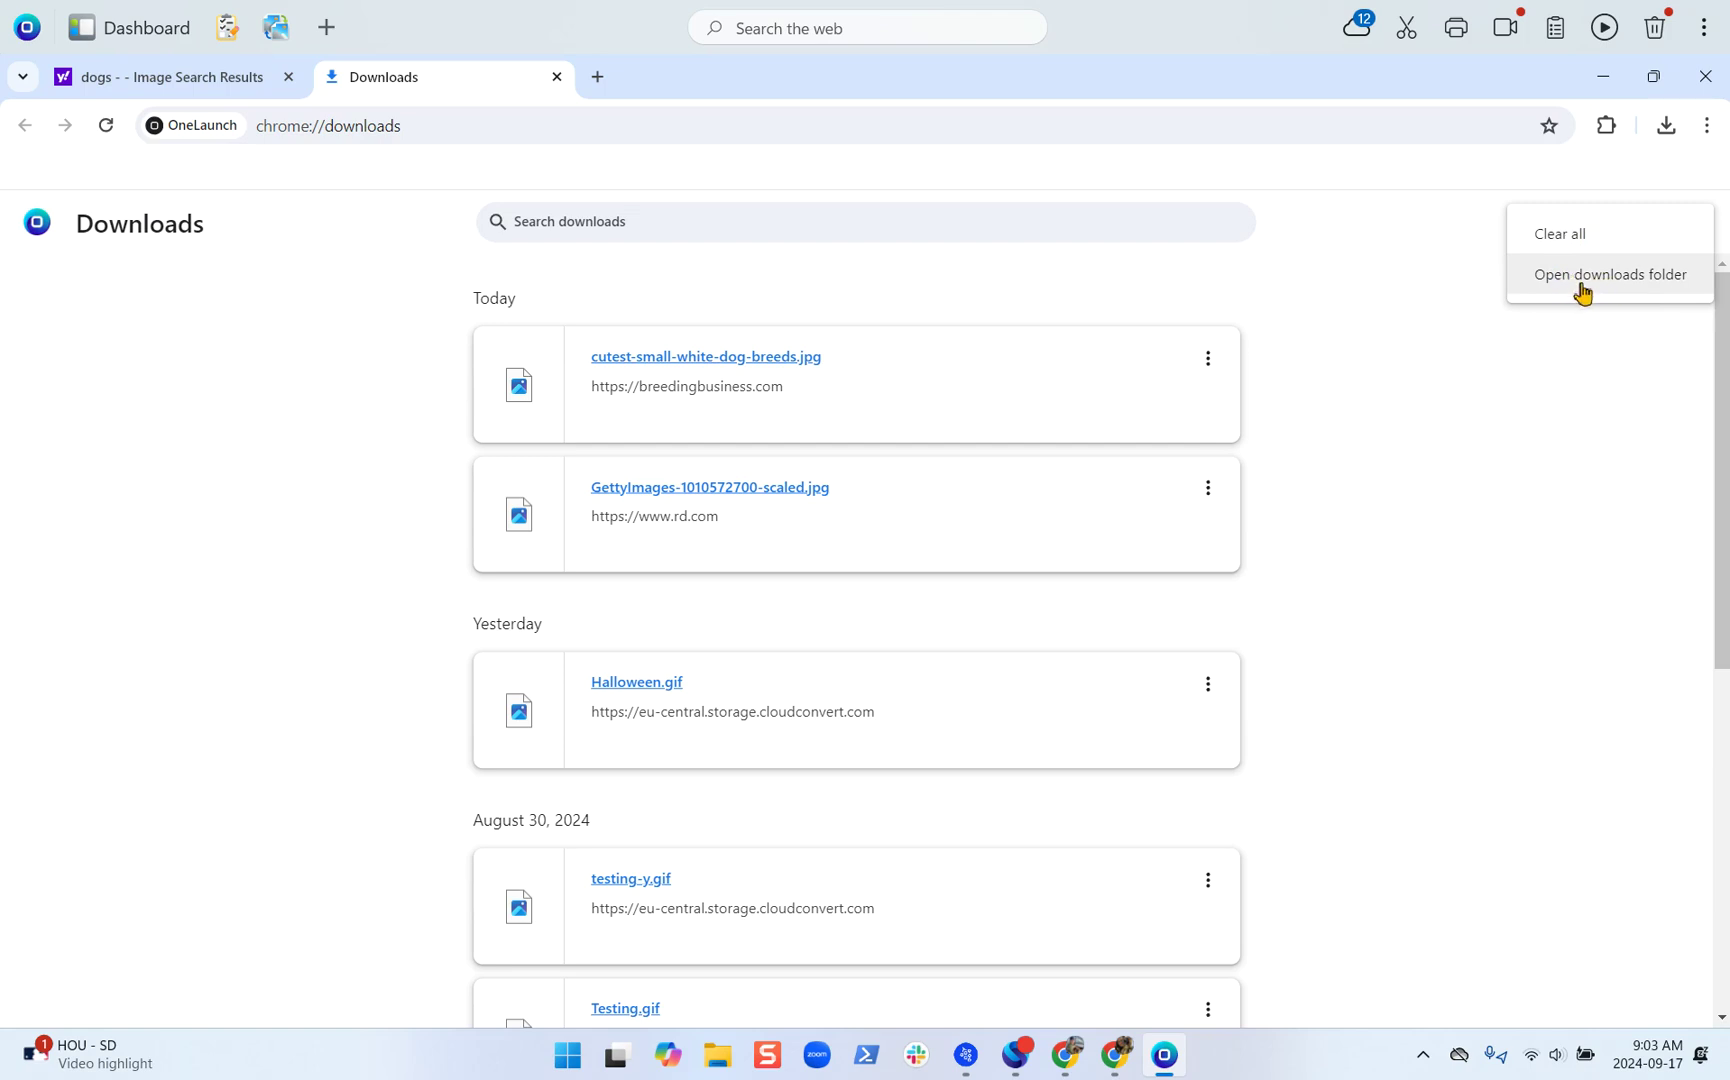
pyautogui.click(1579, 286)
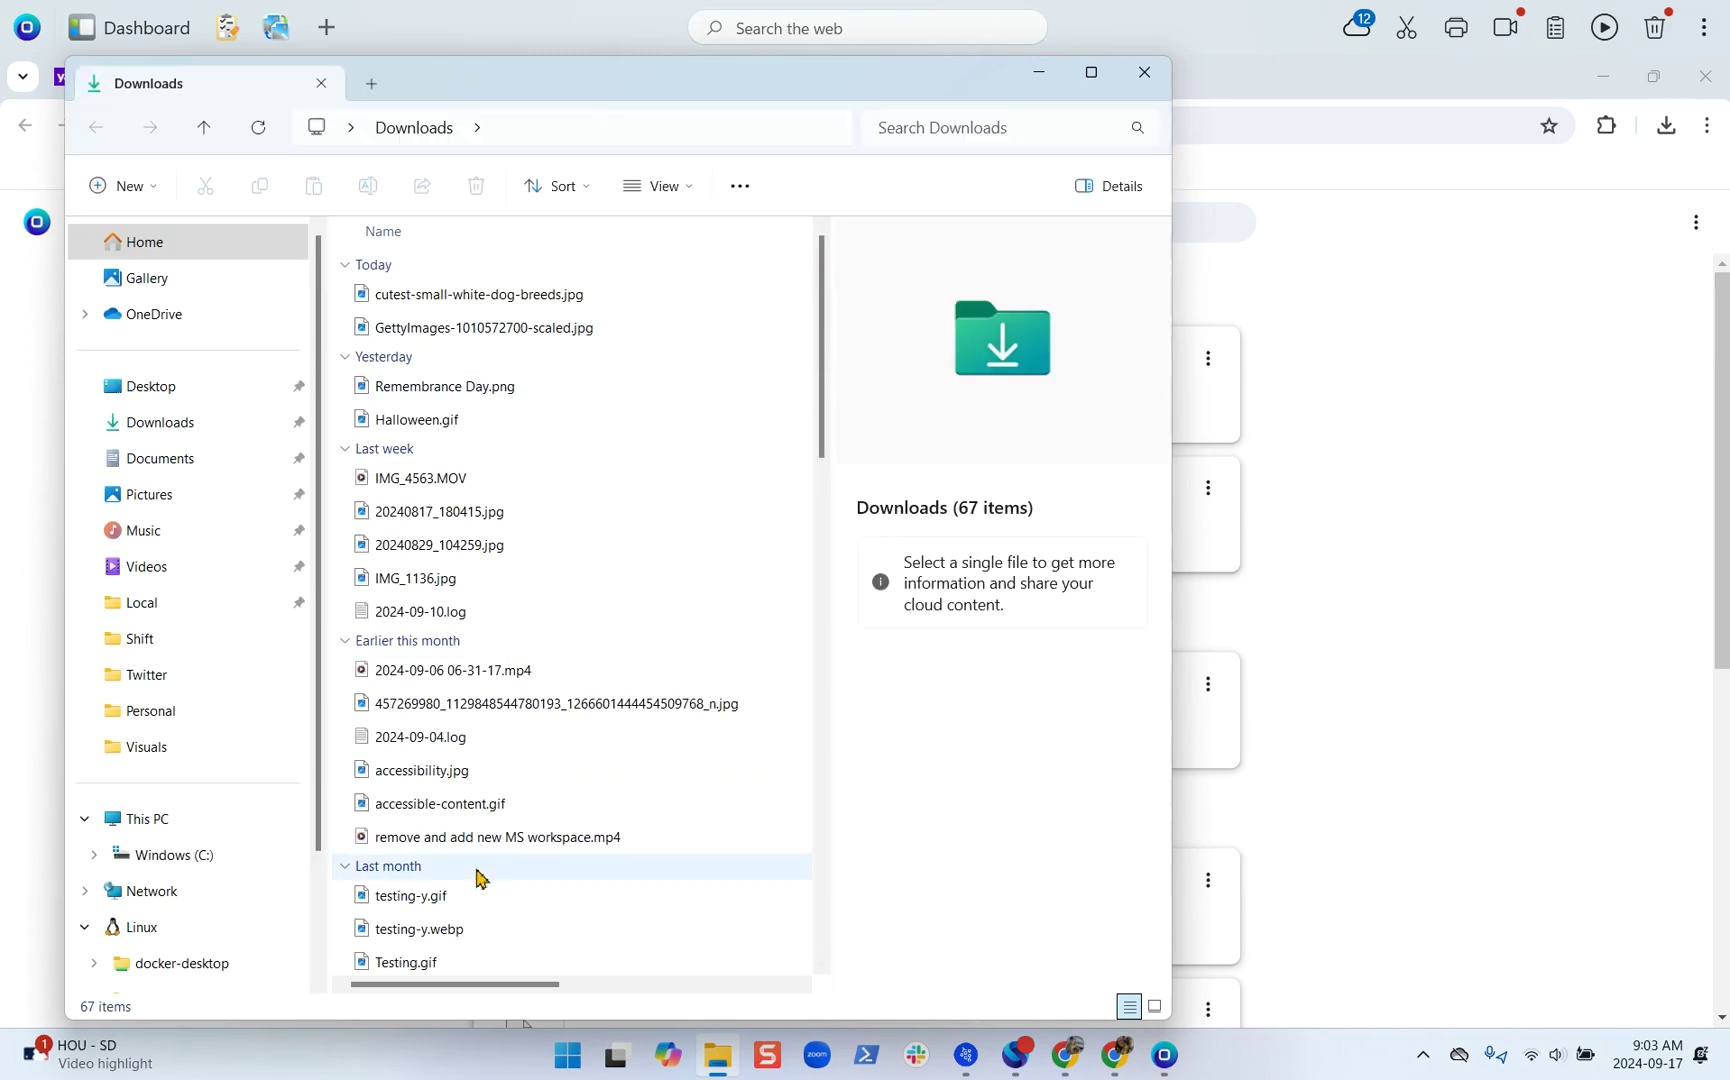
pyautogui.click(1145, 73)
pyautogui.hotkey('ctrl', 'w')
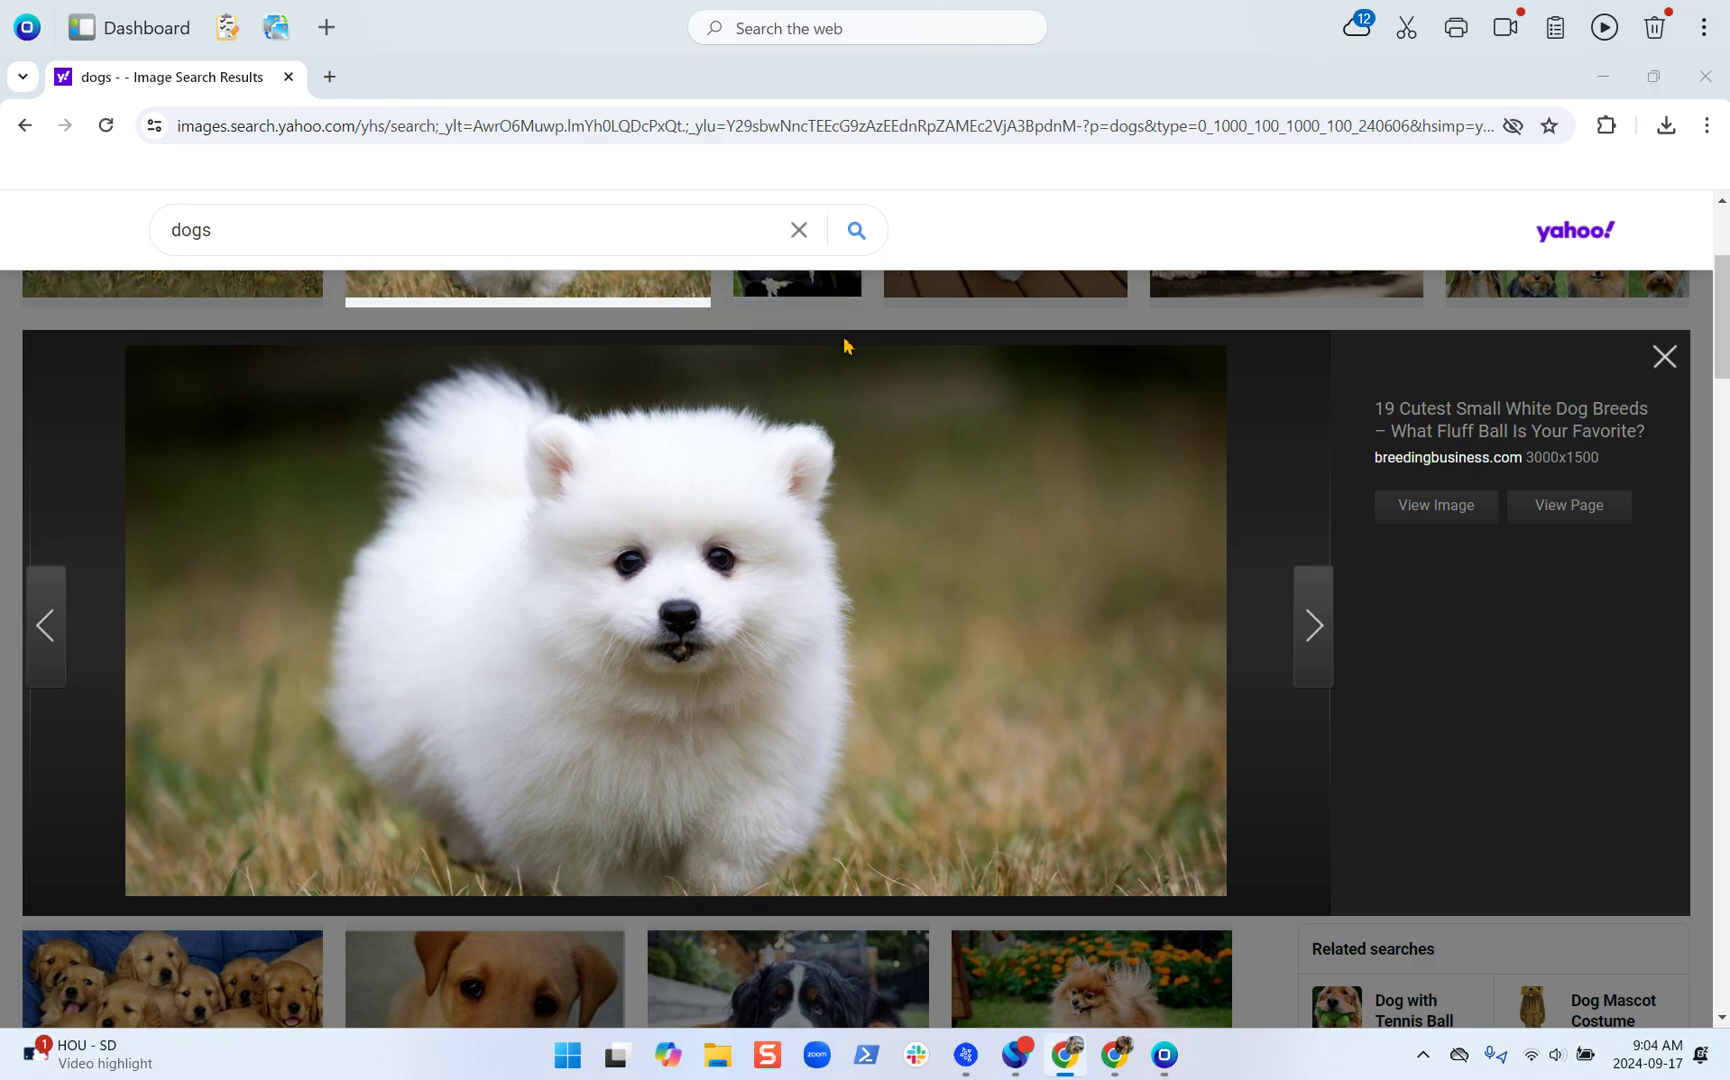
pyautogui.hotkey('ctrl', 'j')
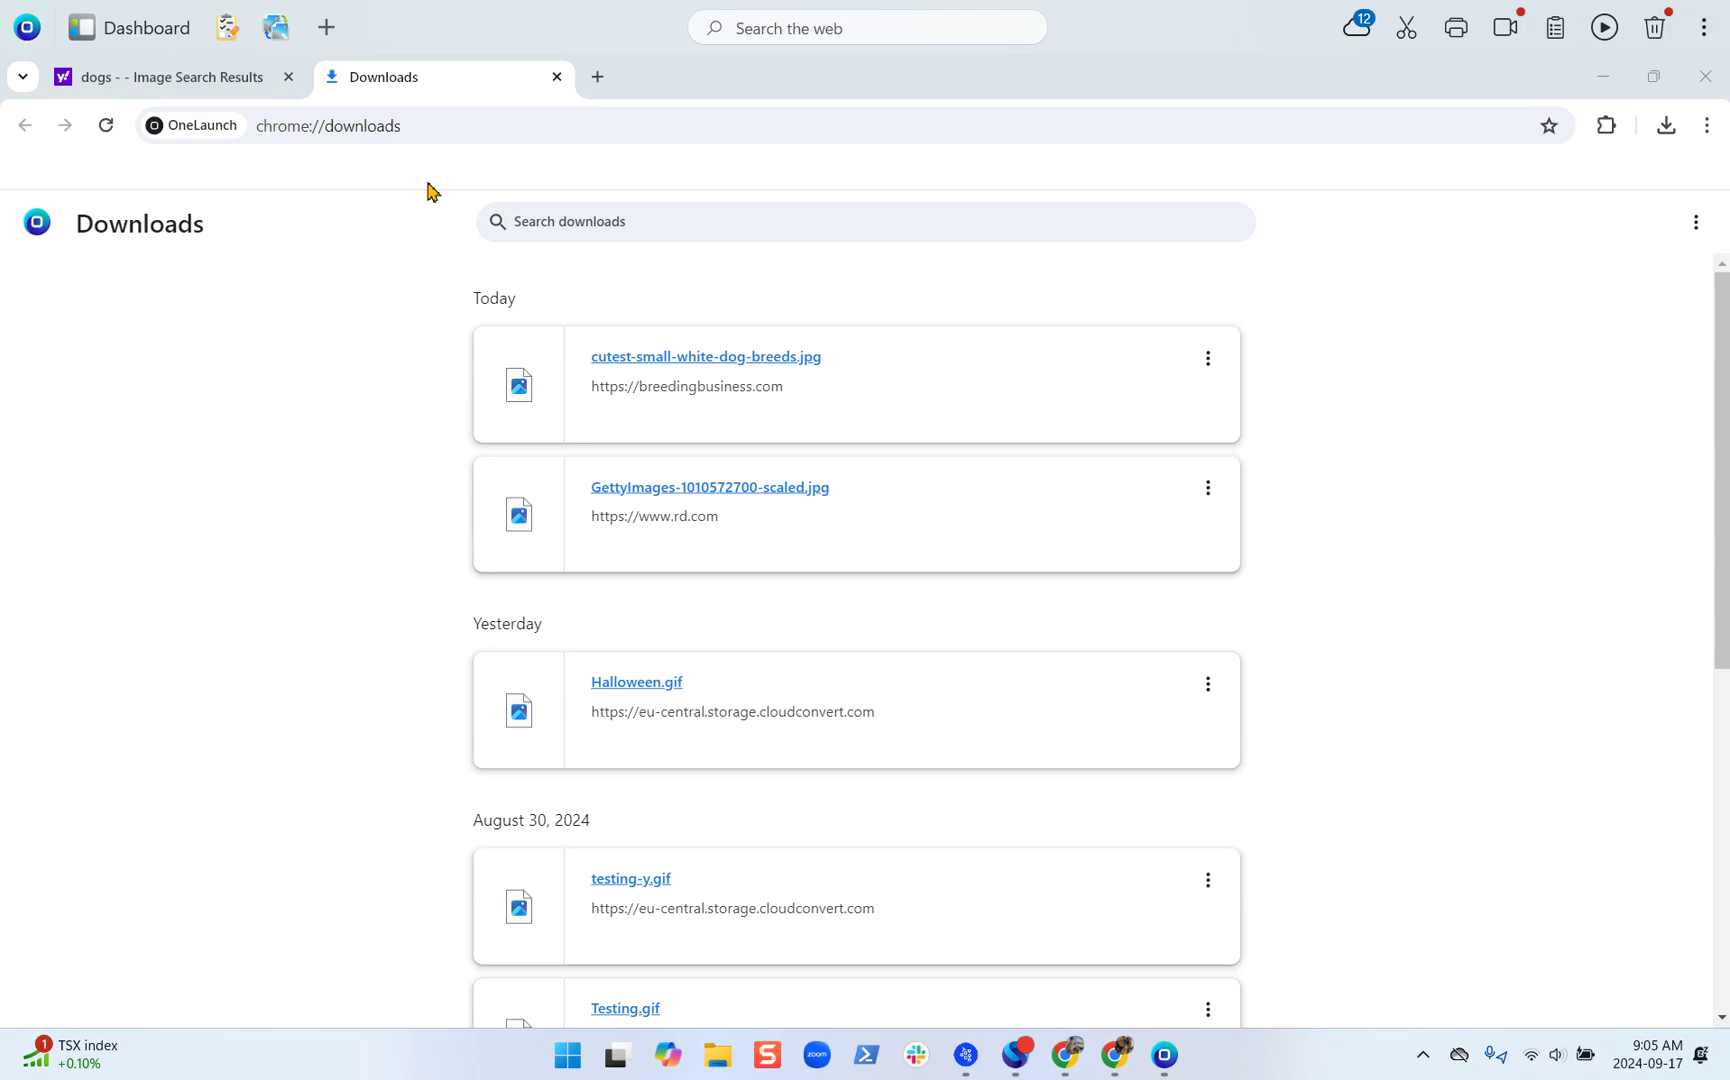
pyautogui.click(555, 77)
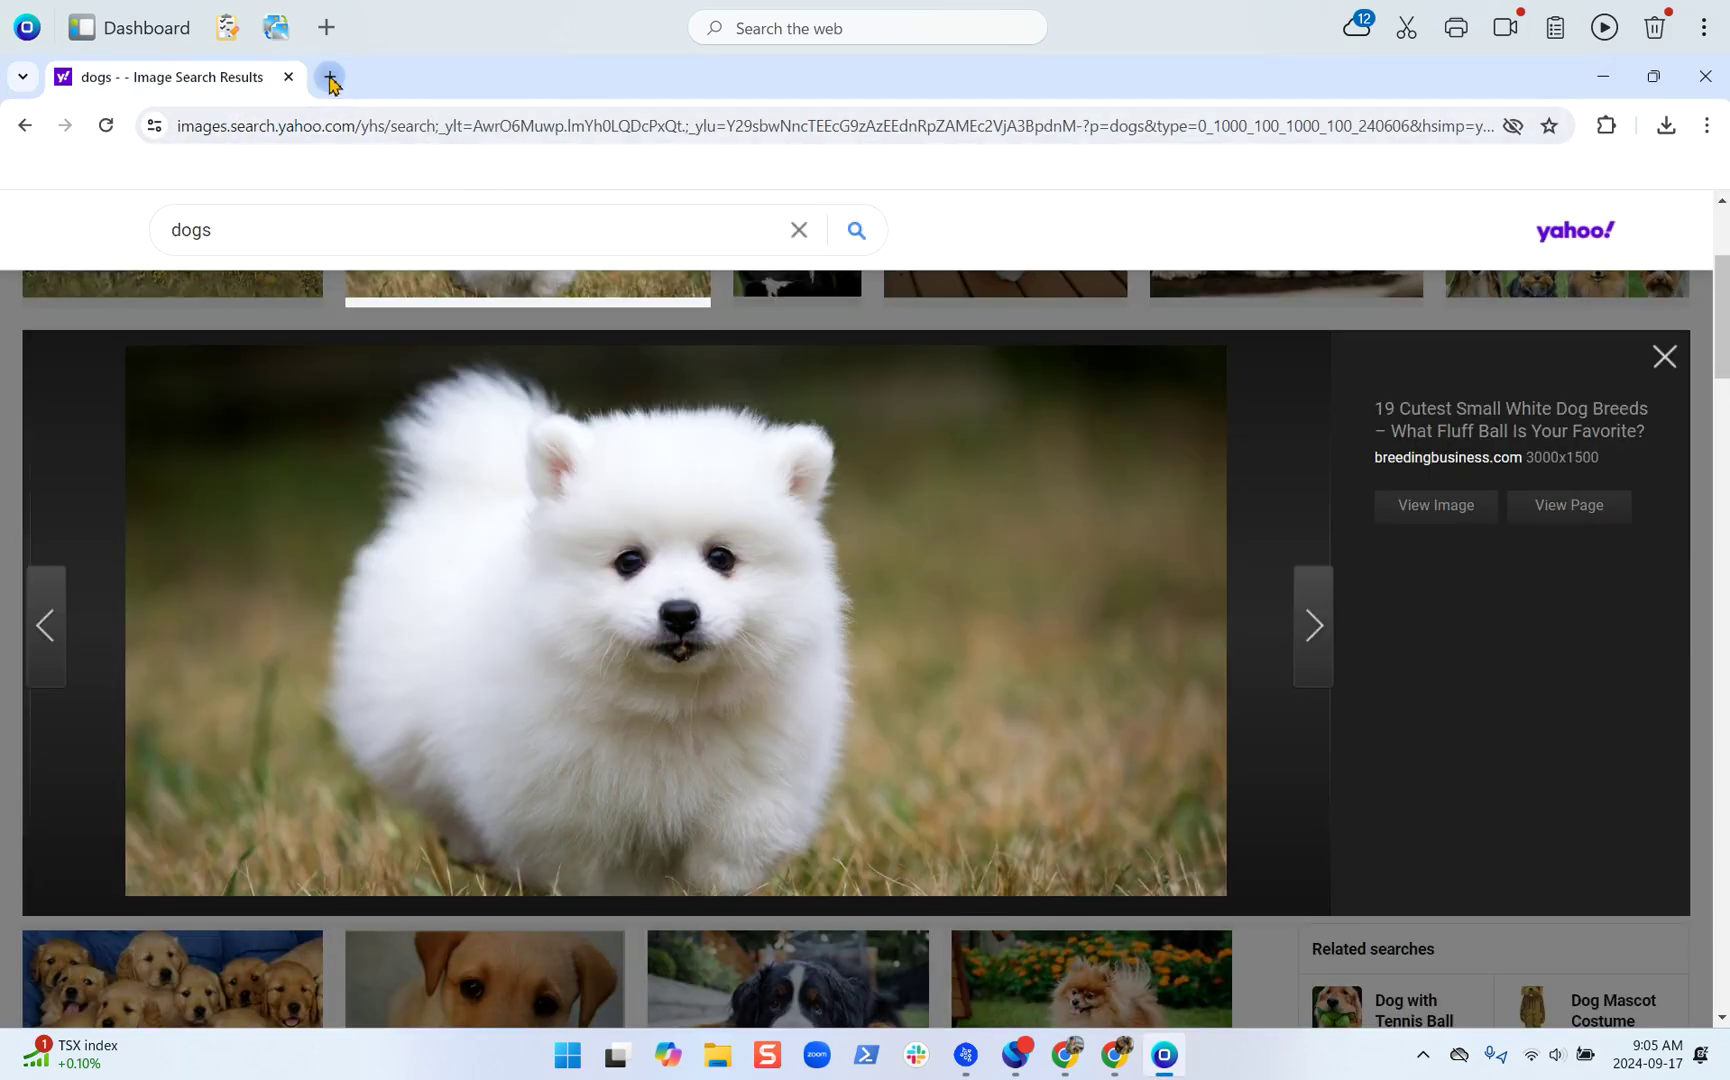
pyautogui.click(330, 78)
pyautogui.write('chrome://downloads/')
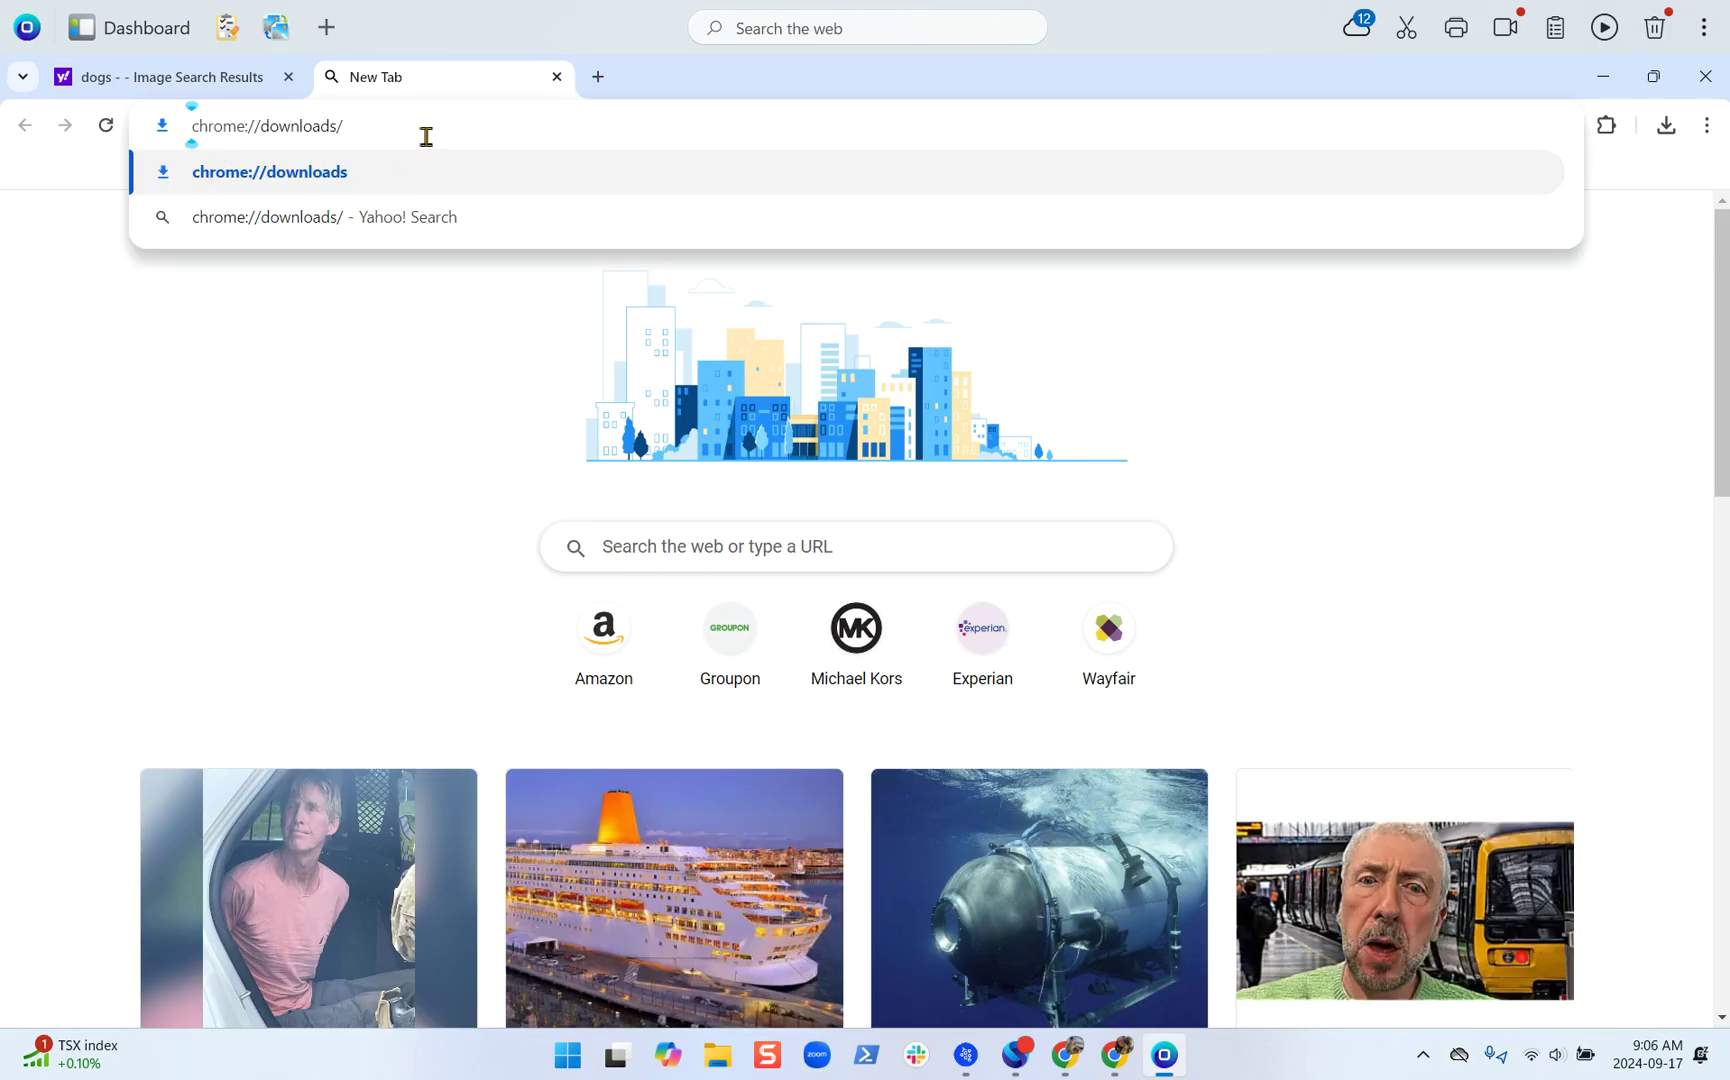
pyautogui.press('Return')
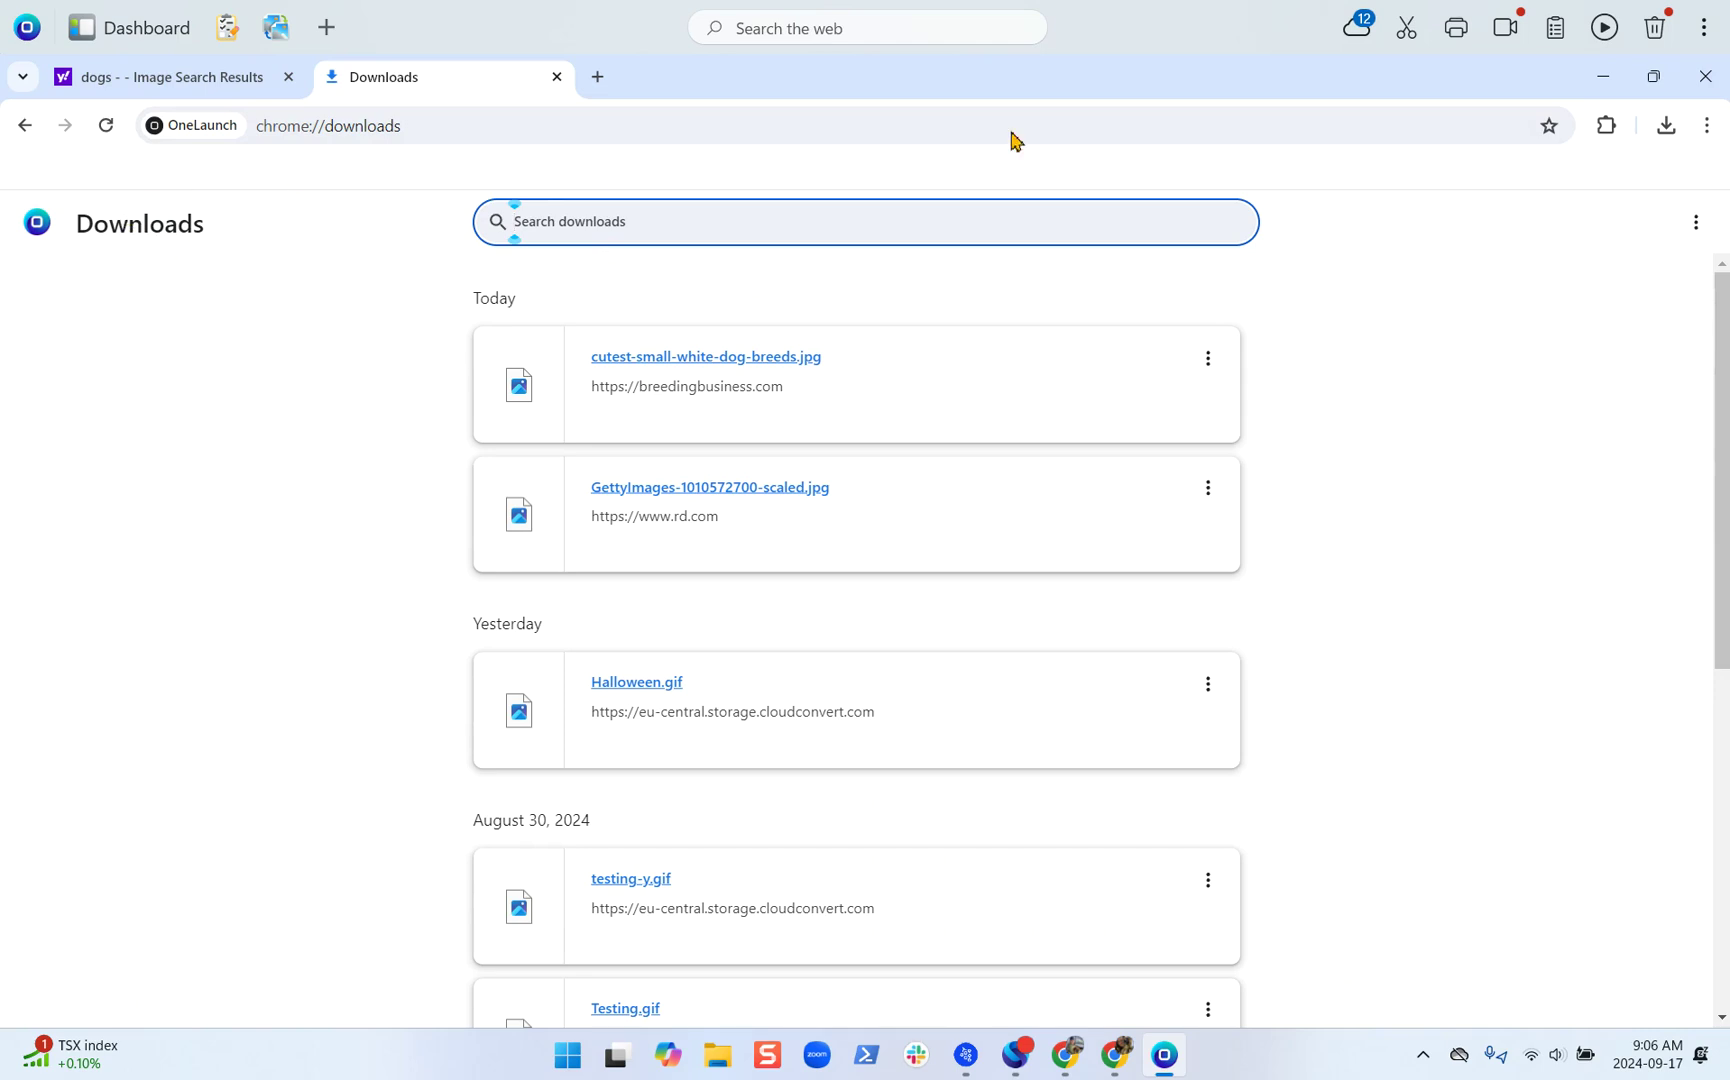
# Close the OneLaunch browser window.
pyautogui.click(1704, 77)
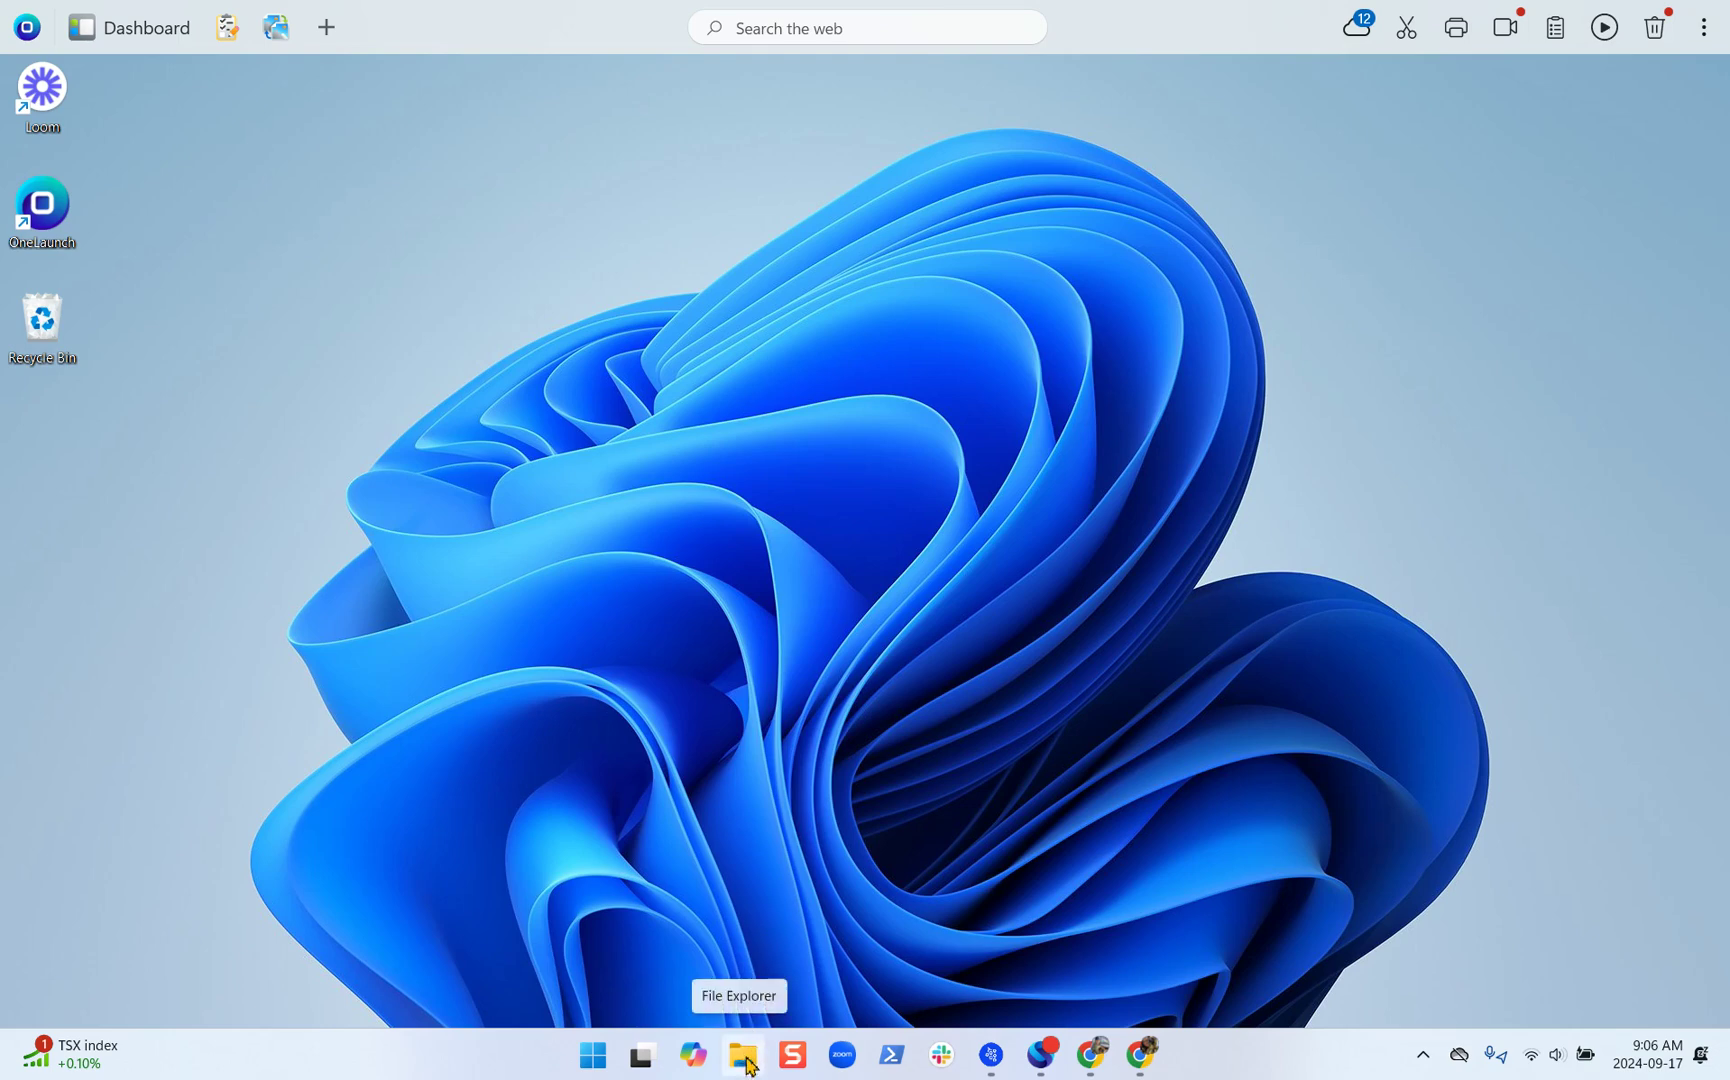
# Launch File Explorer, open Downloads and select cutest-small-white-dog-breeds.jpg.
pyautogui.click(746, 1064)
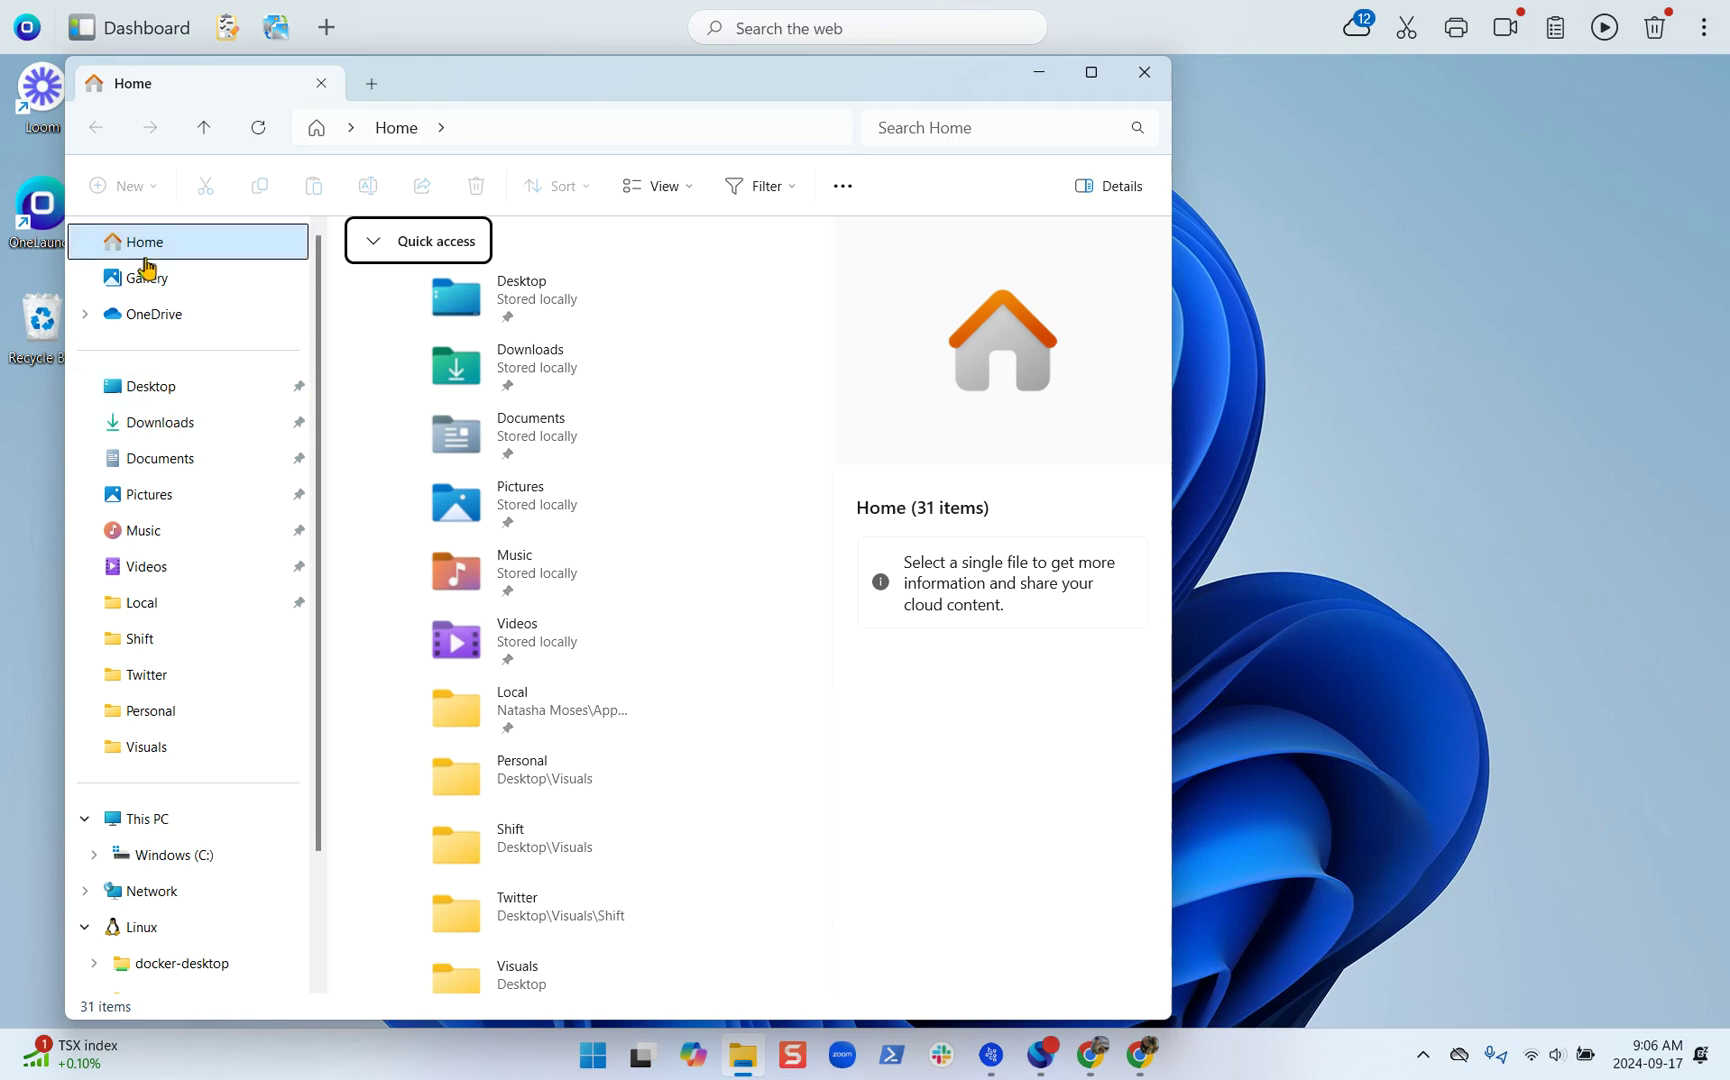
pyautogui.click(162, 424)
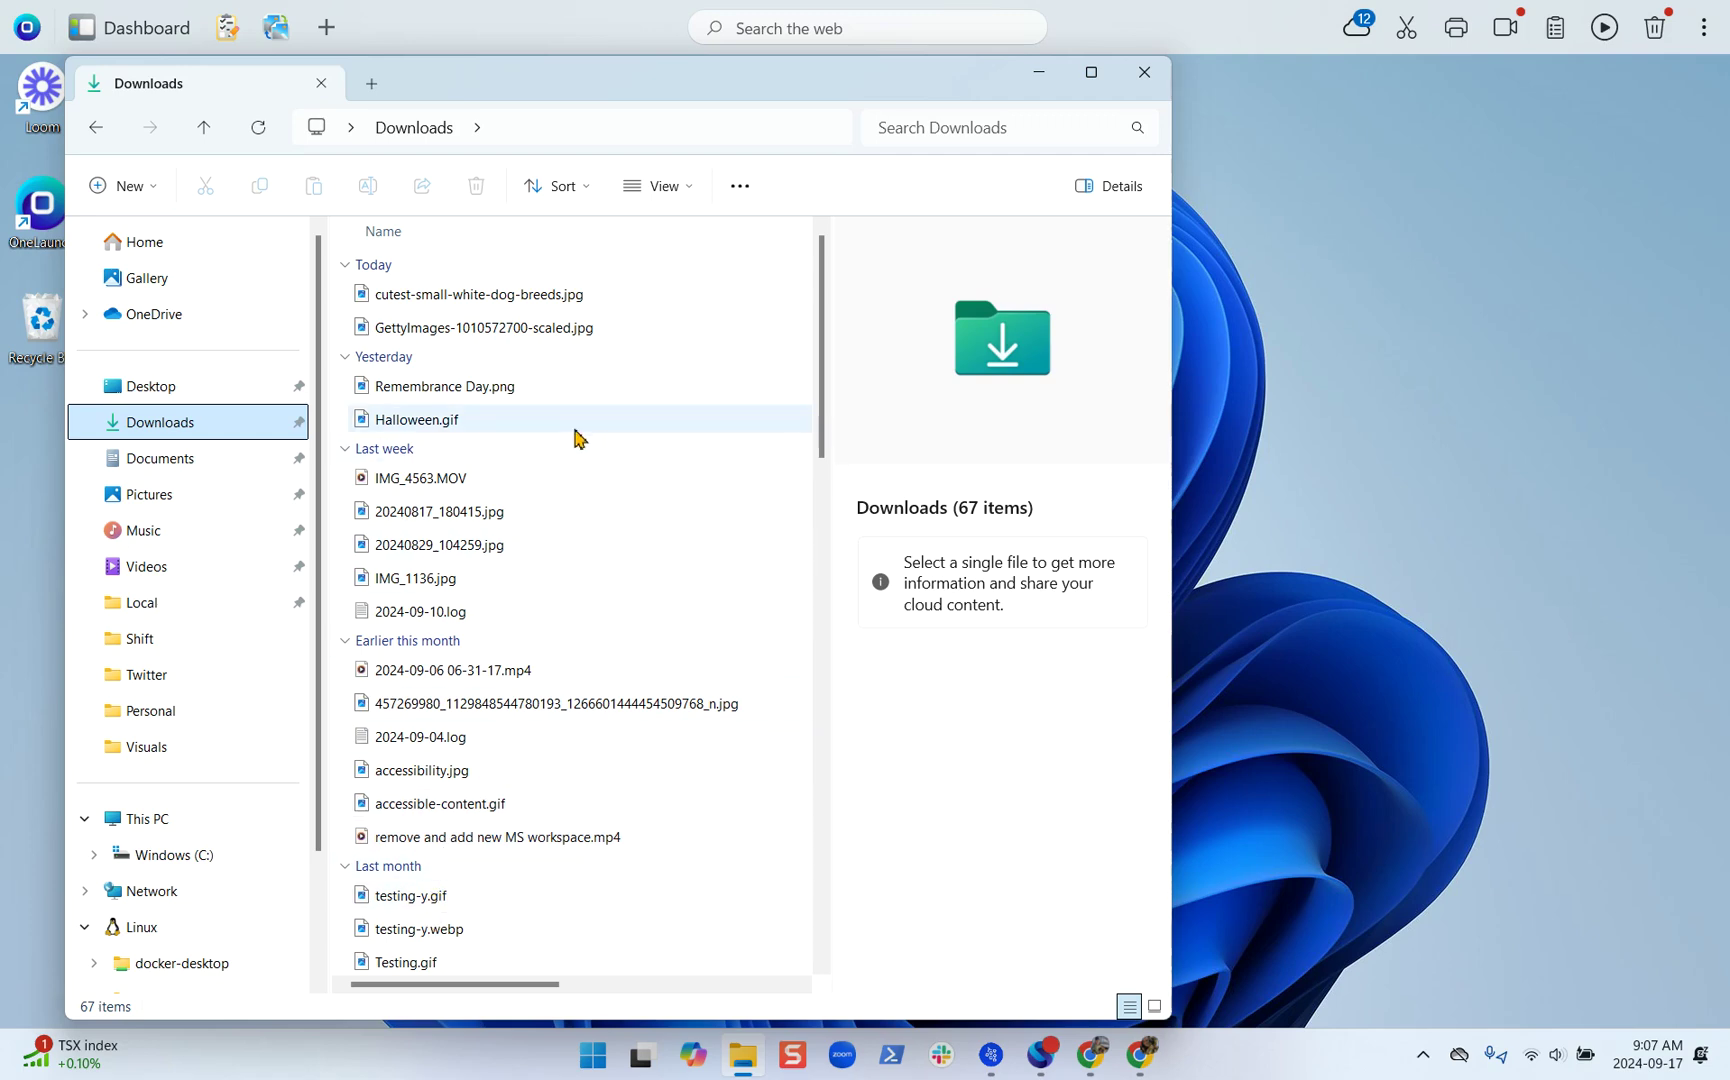
pyautogui.scroll(-5, 574, 428)
pyautogui.scroll(-4, 574, 428)
pyautogui.scroll(-2, 574, 428)
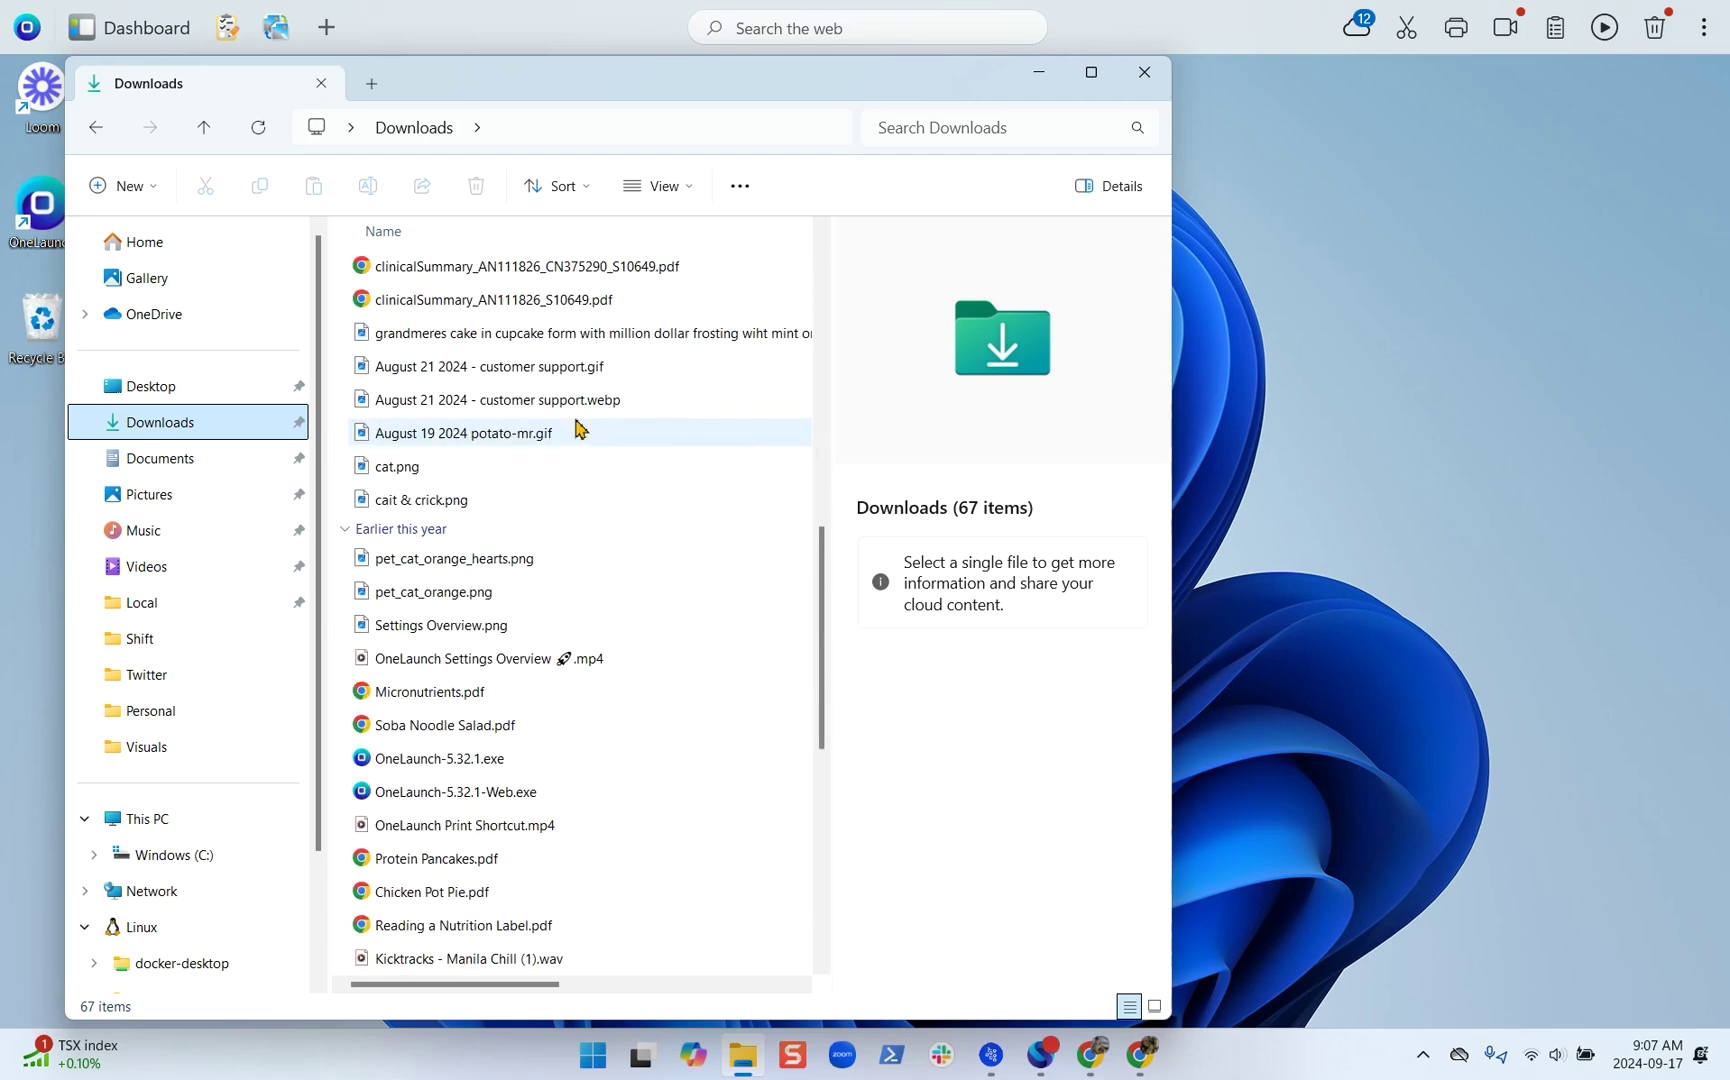
pyautogui.scroll(7, 574, 428)
pyautogui.scroll(3, 574, 428)
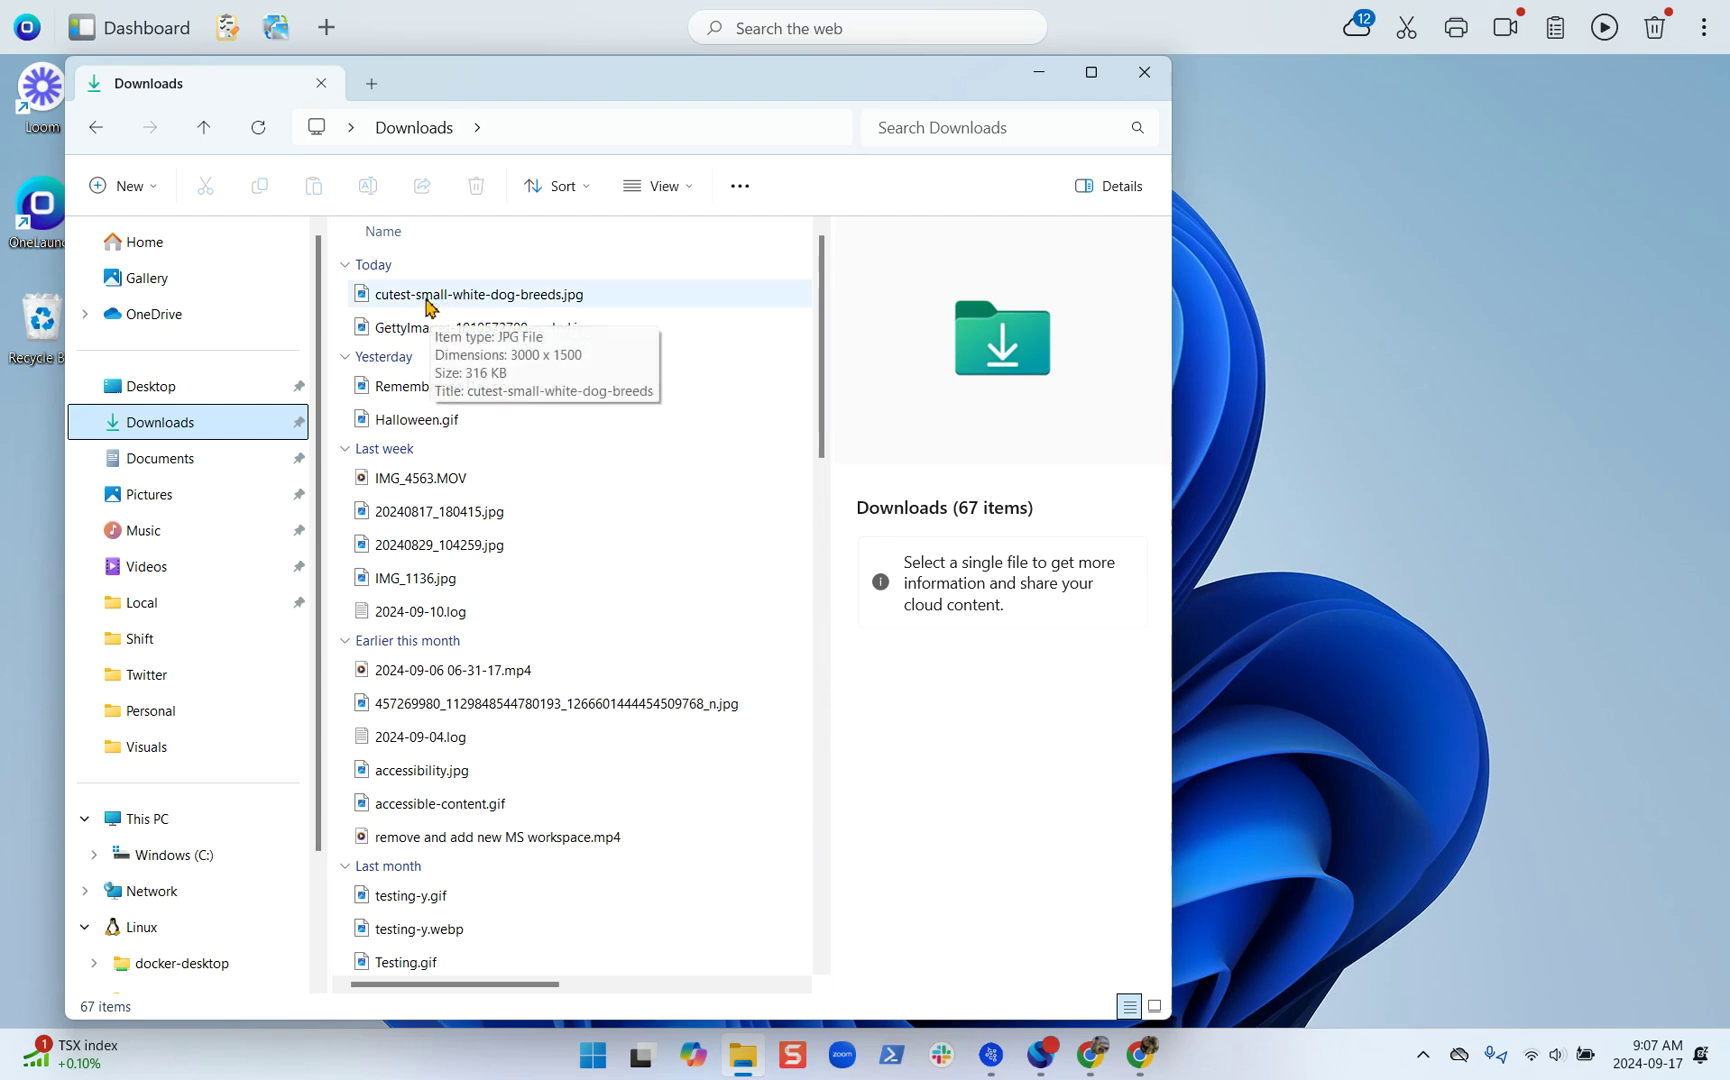
pyautogui.click(428, 300)
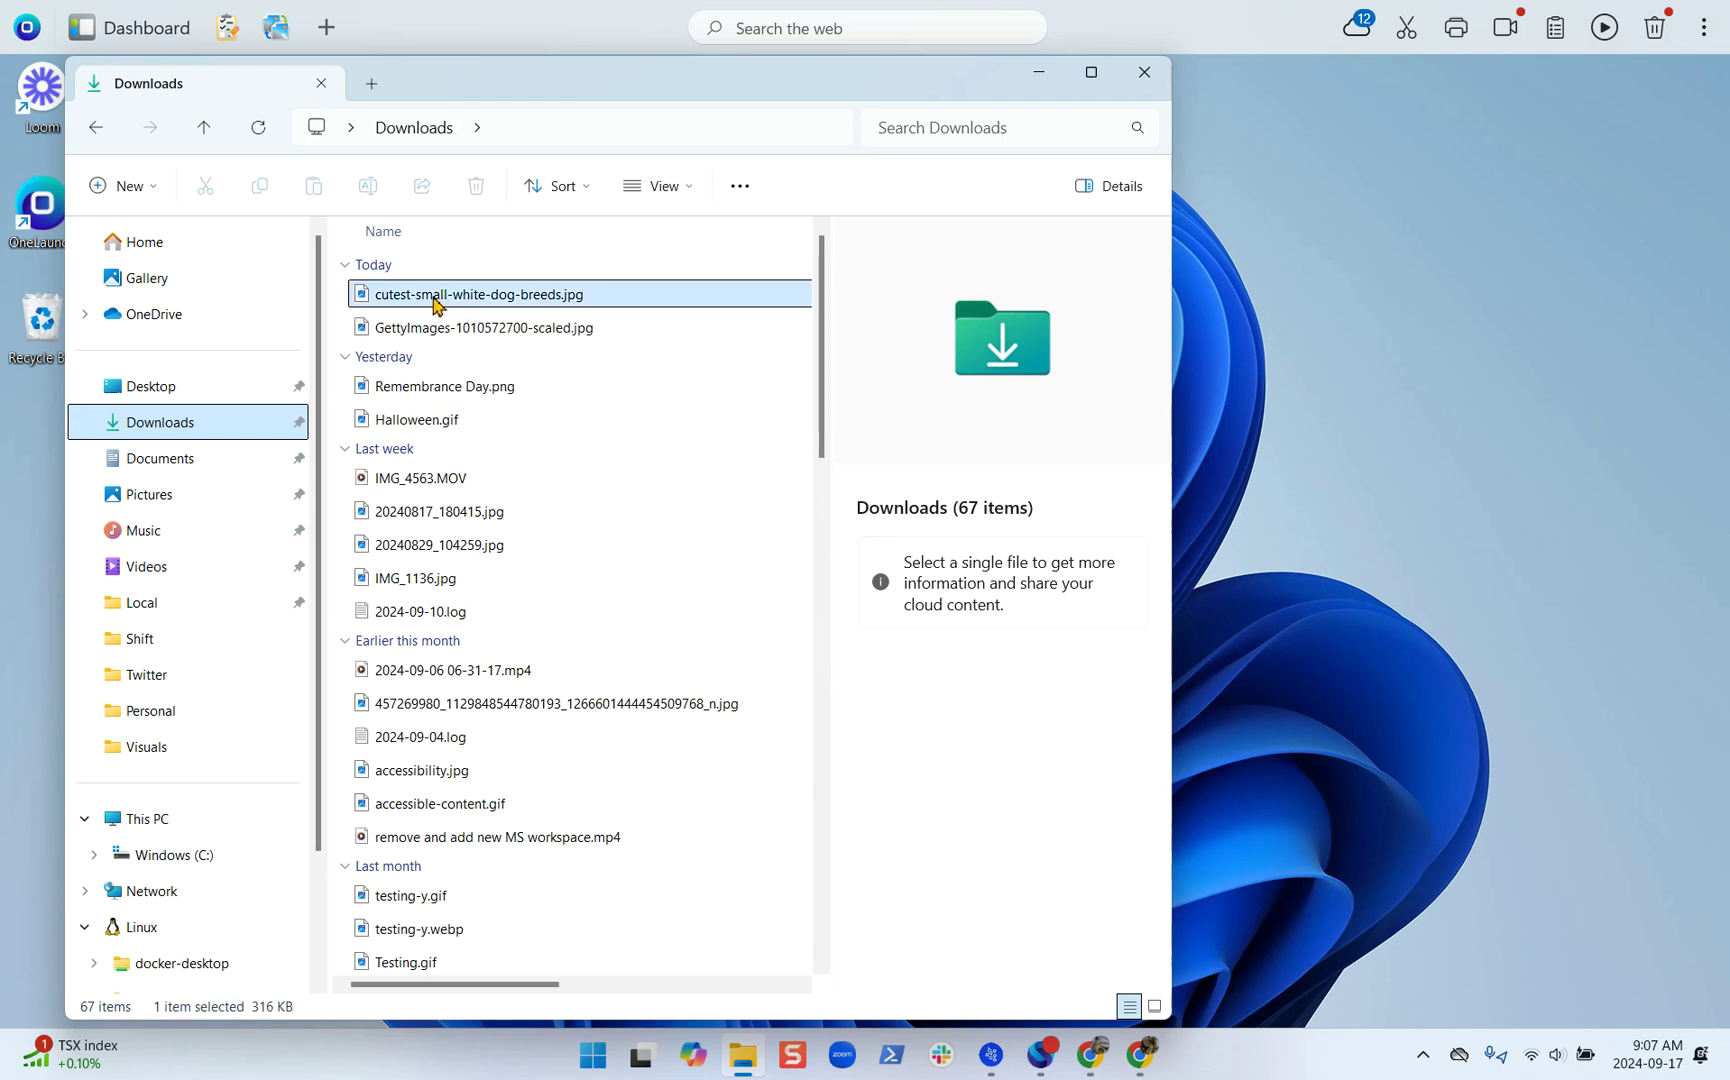
# View the white dog image in Photos, reposition the window, then close Photos.
pyautogui.doubleClick(527, 302)
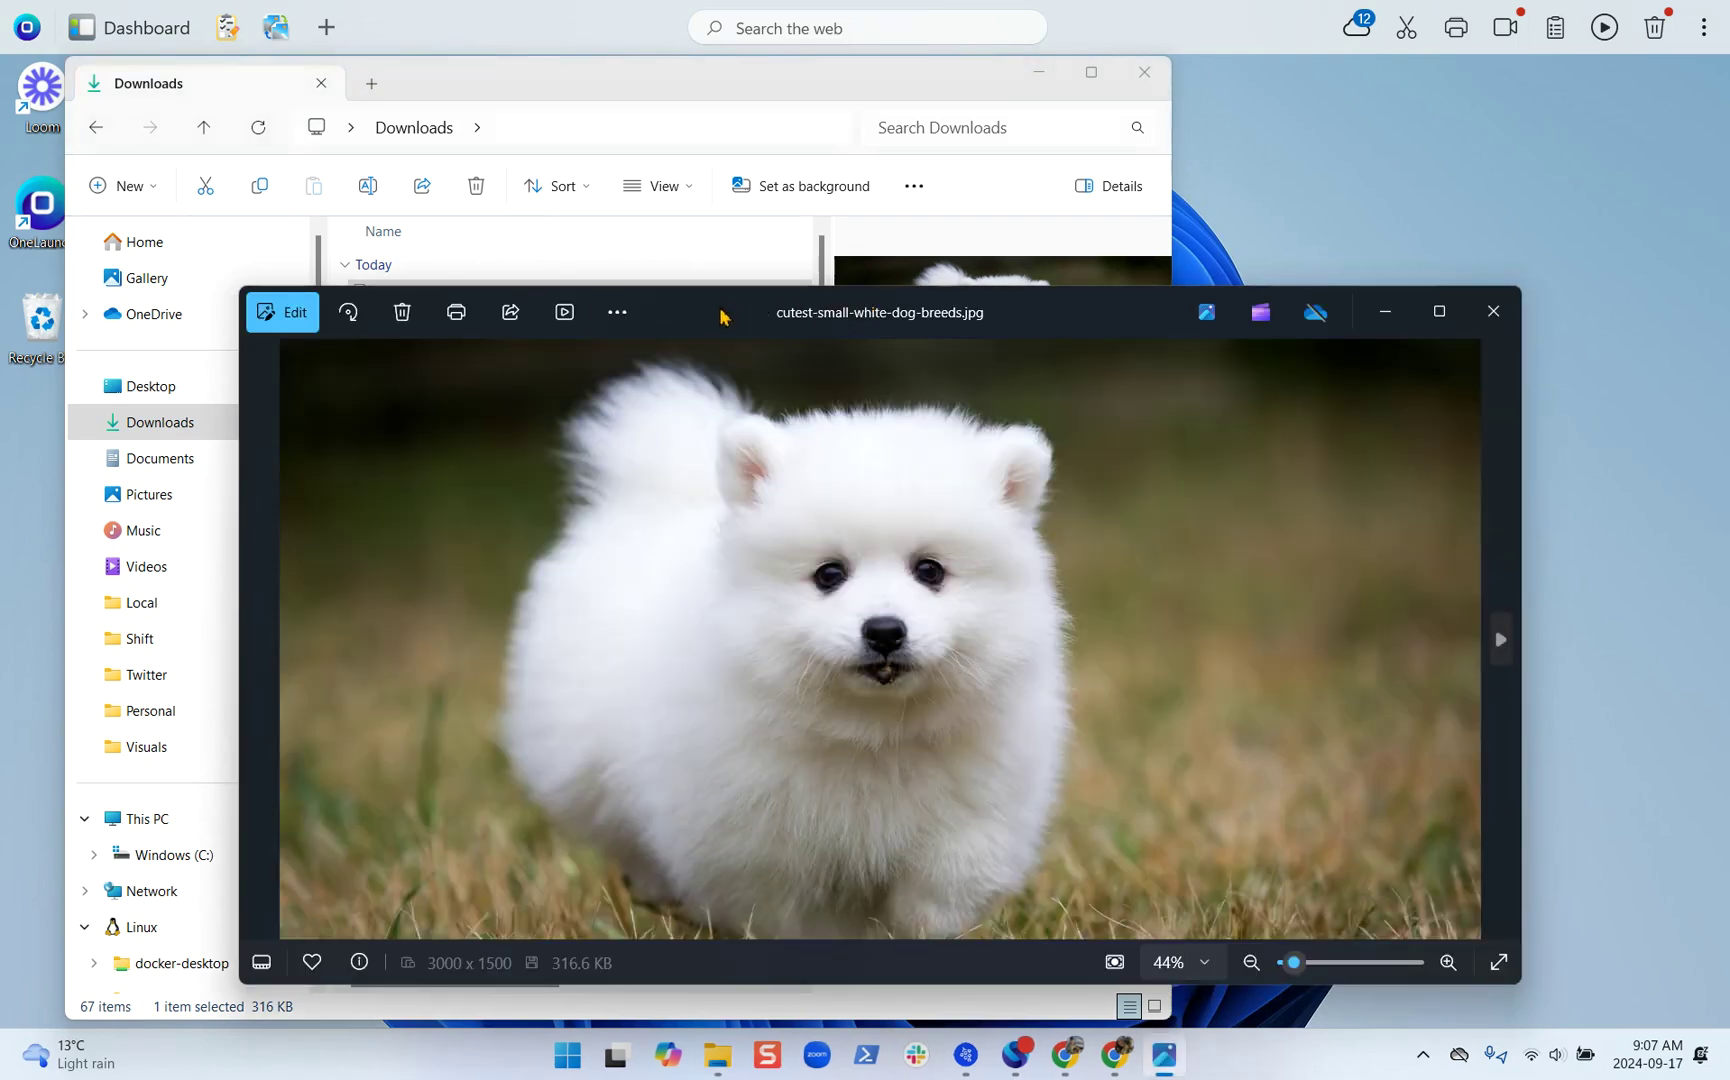
pyautogui.moveTo(723, 313); pyautogui.dragTo(677, 136)
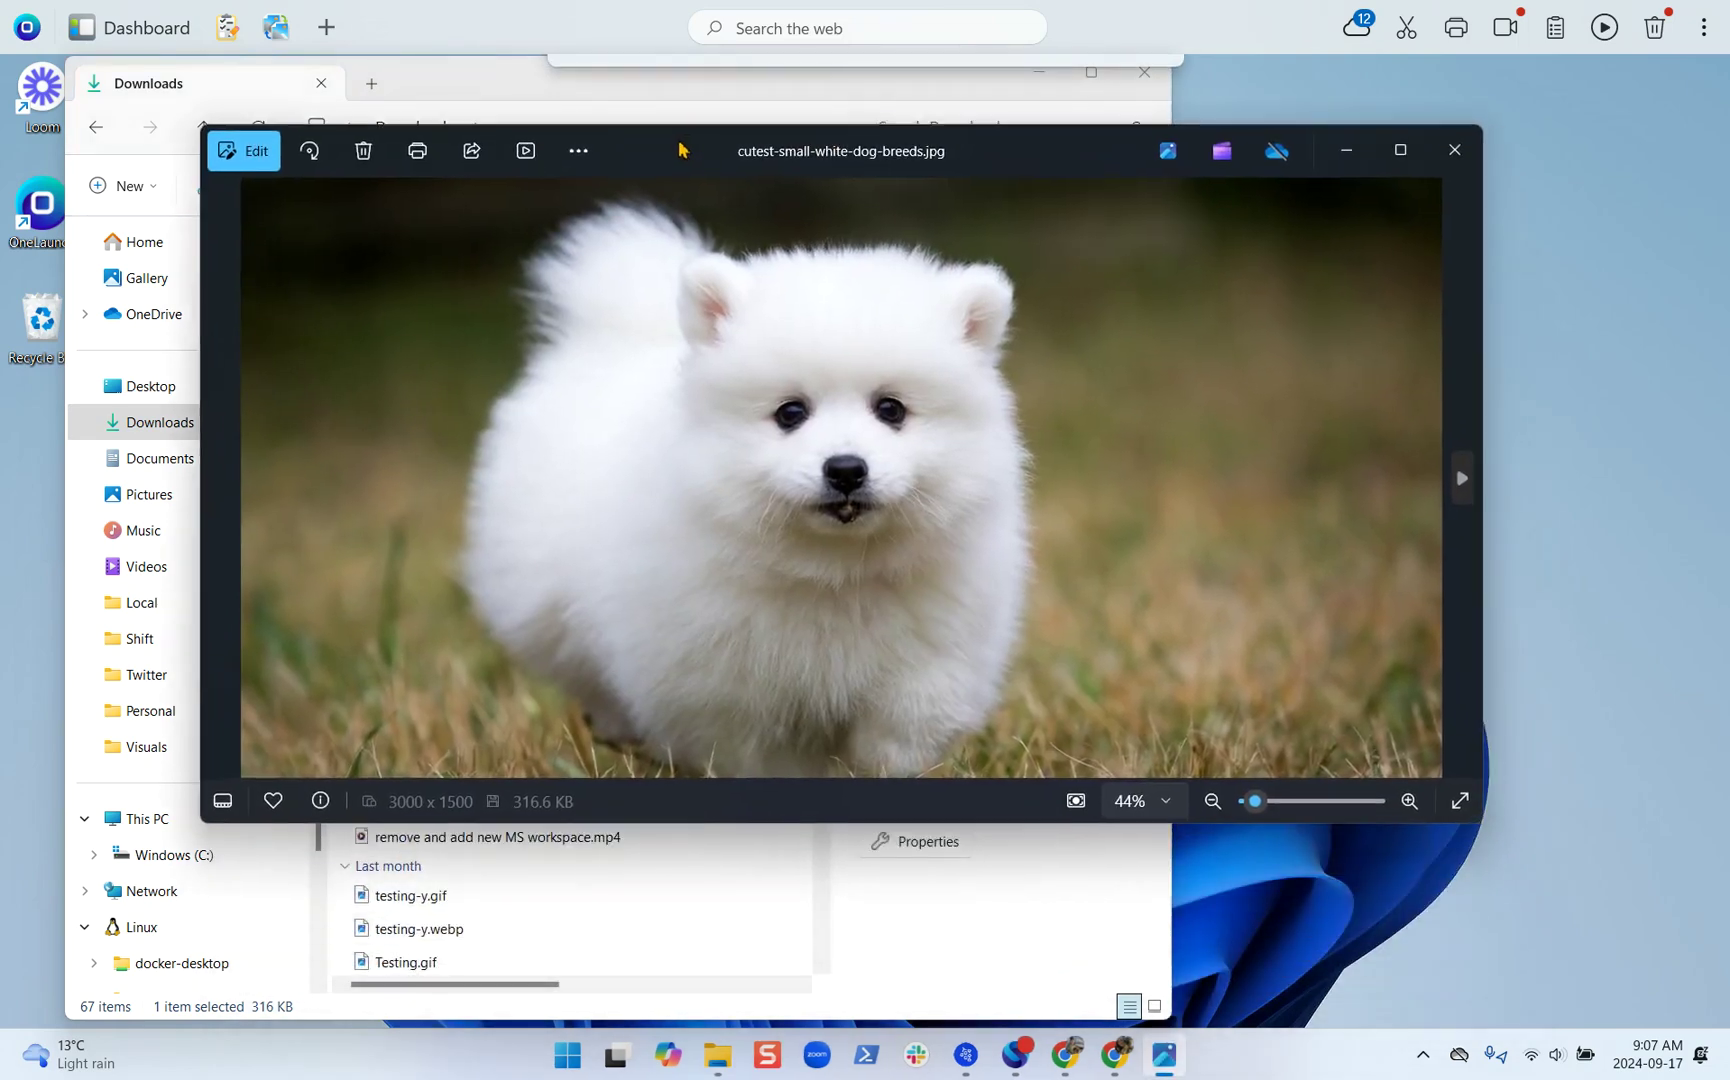
pyautogui.click(1446, 132)
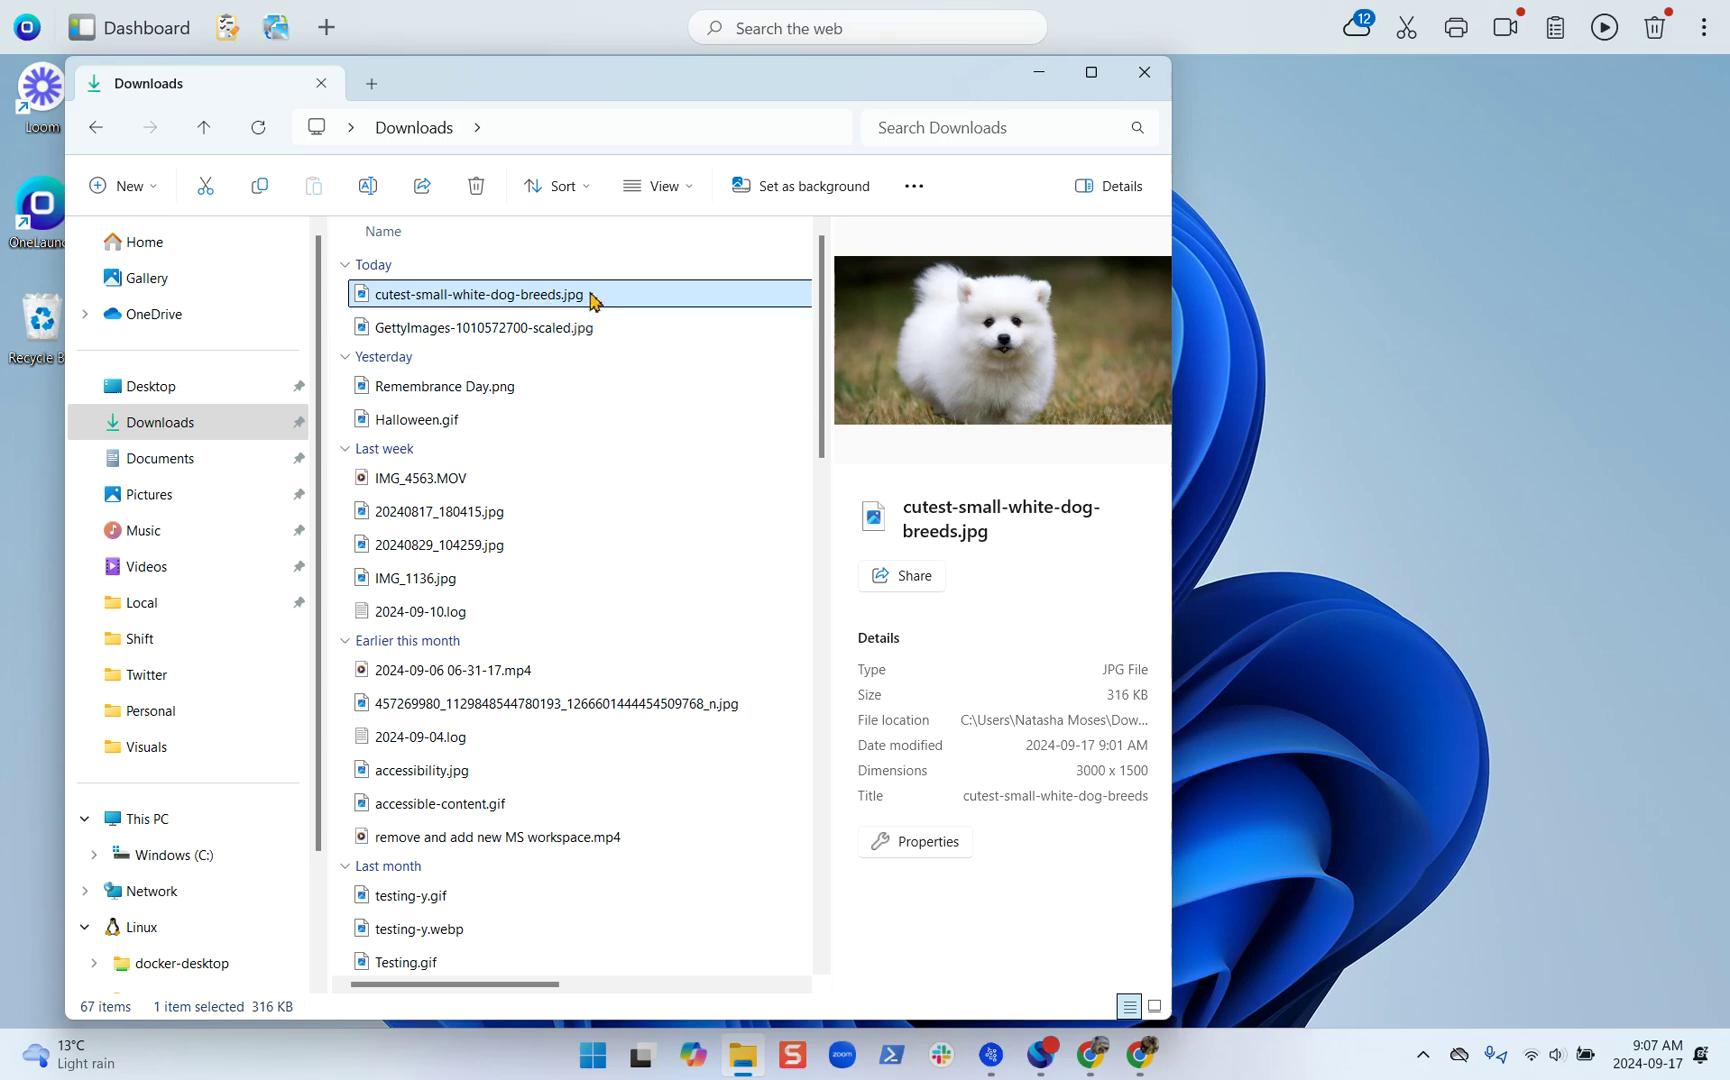
# Close the File Explorer window.
pyautogui.click(1145, 73)
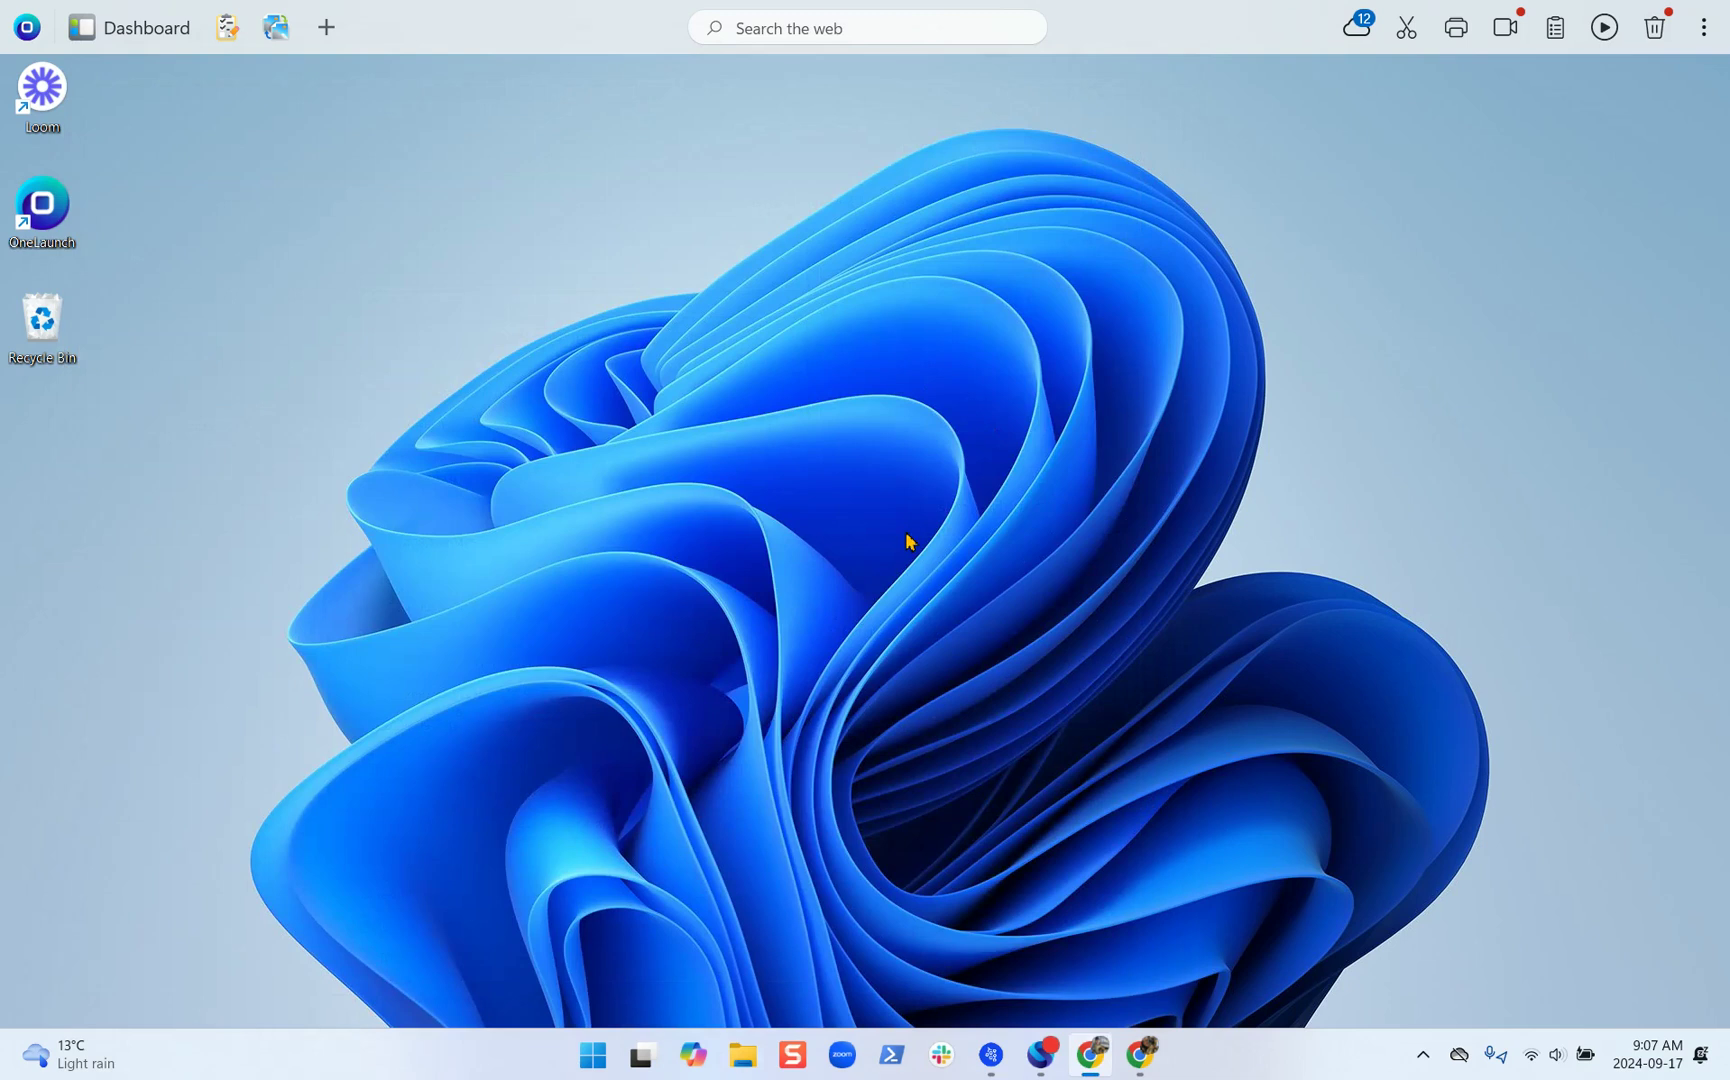